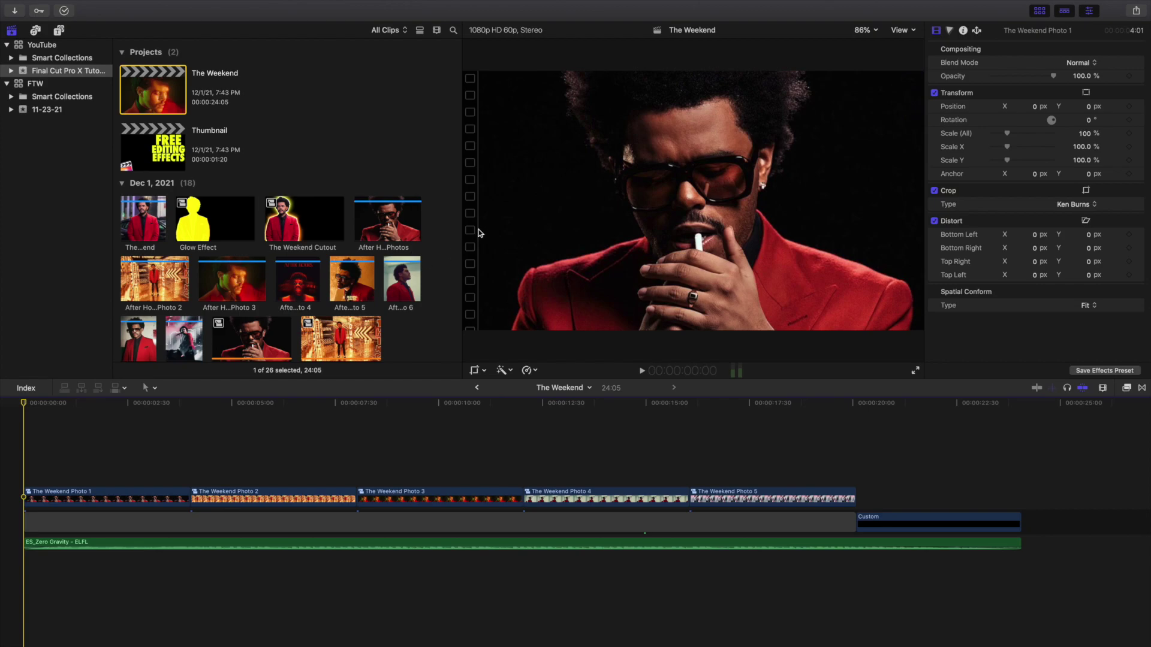
Play the finished Weeknd slideshow from the start, then start a new project.
{"action": "key", "text": "space"}
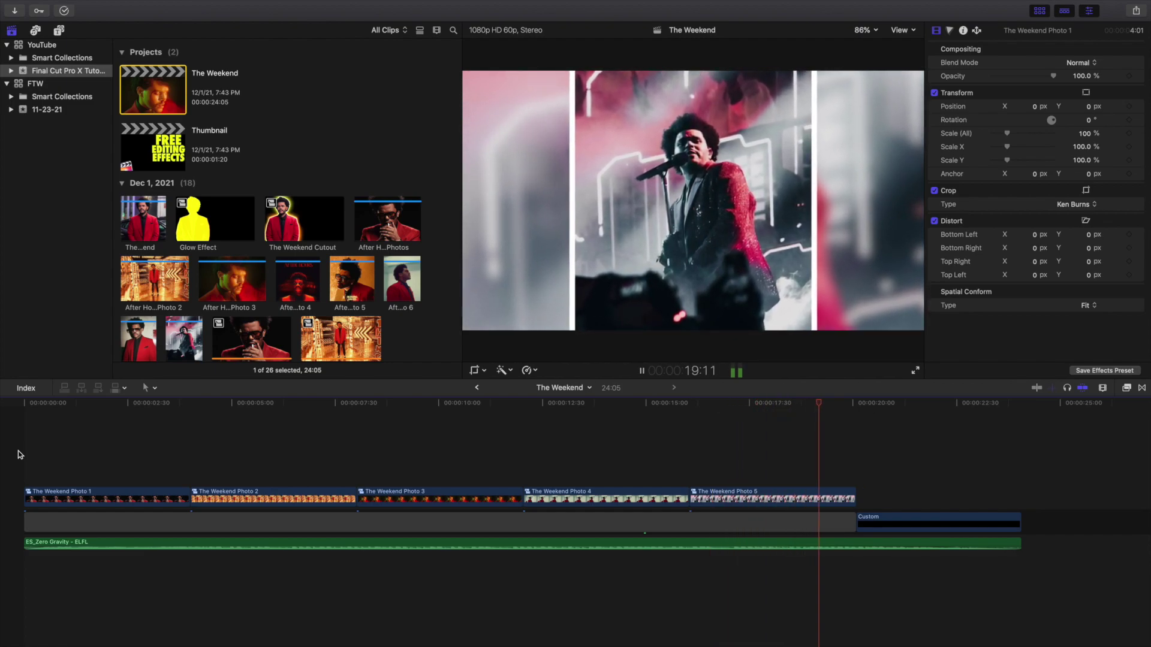
{"action": "key", "text": "Home"}
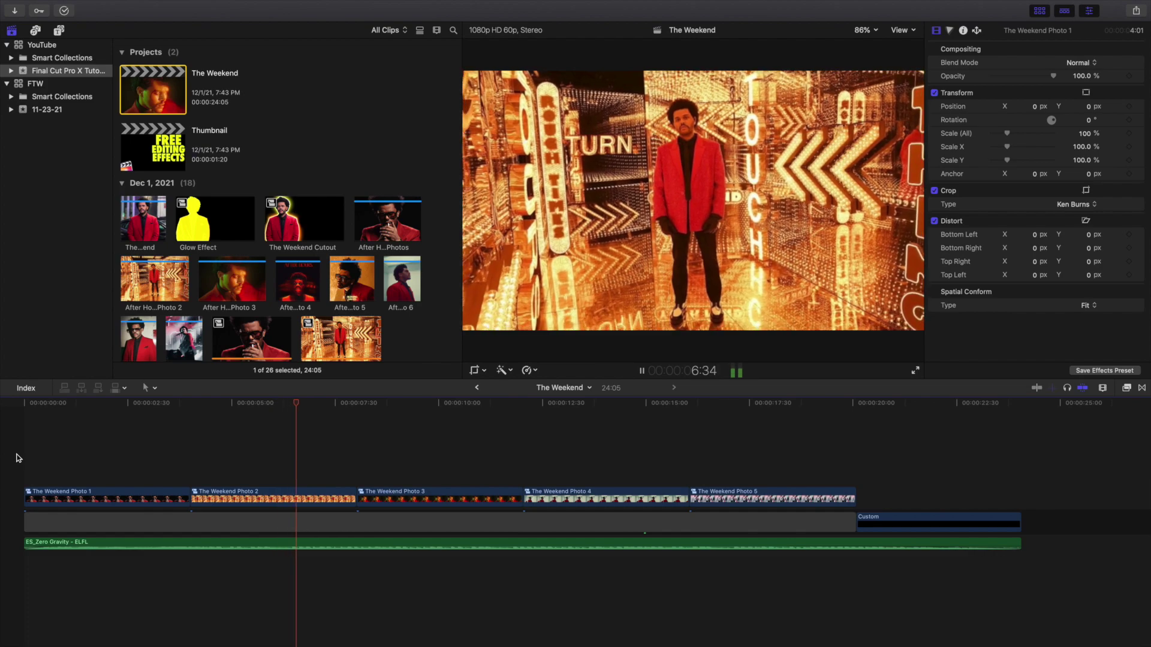
{"action": "key", "text": "space"}
{"action": "key", "text": "Home"}
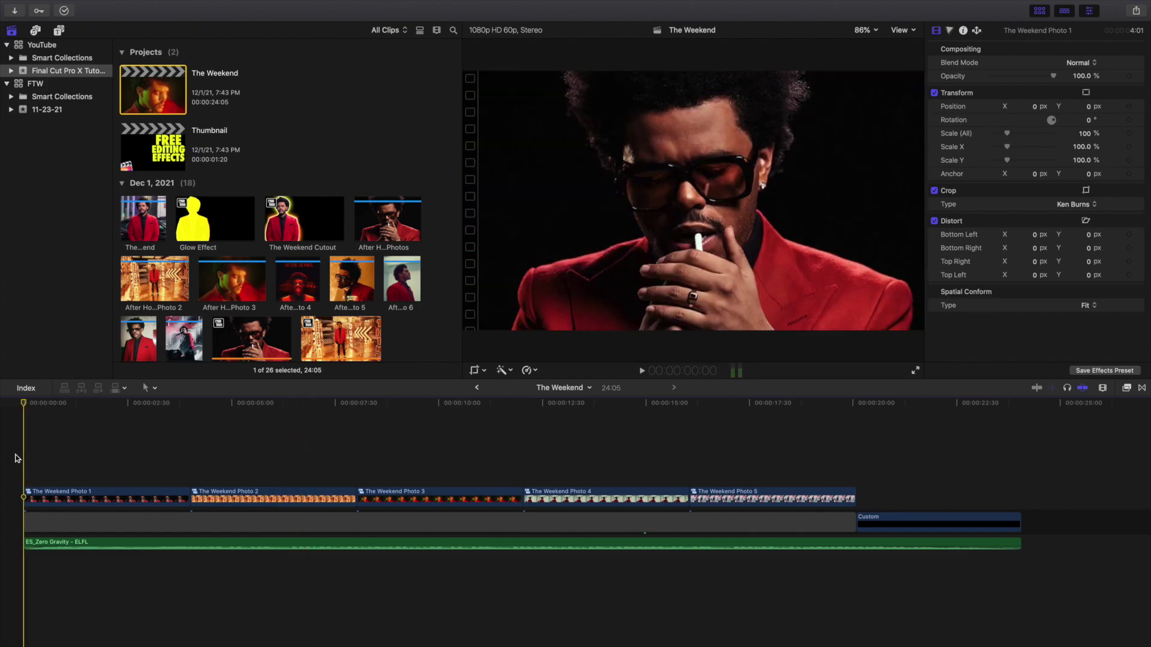
{"action": "key", "text": "super+n"}
Create a project named 'The Weekend' at 1080p HD 1920x1080, 60p, stereo.
{"action": "type", "text": "The Weekend"}
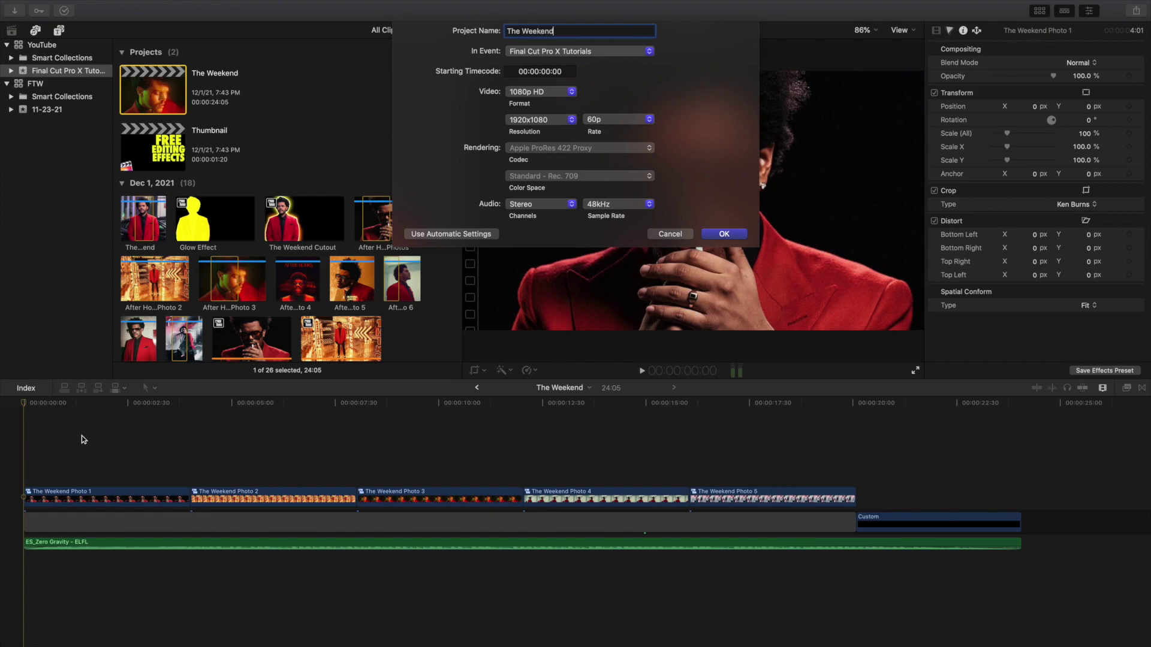
{"action": "left_click", "coordinate": [598, 122]}
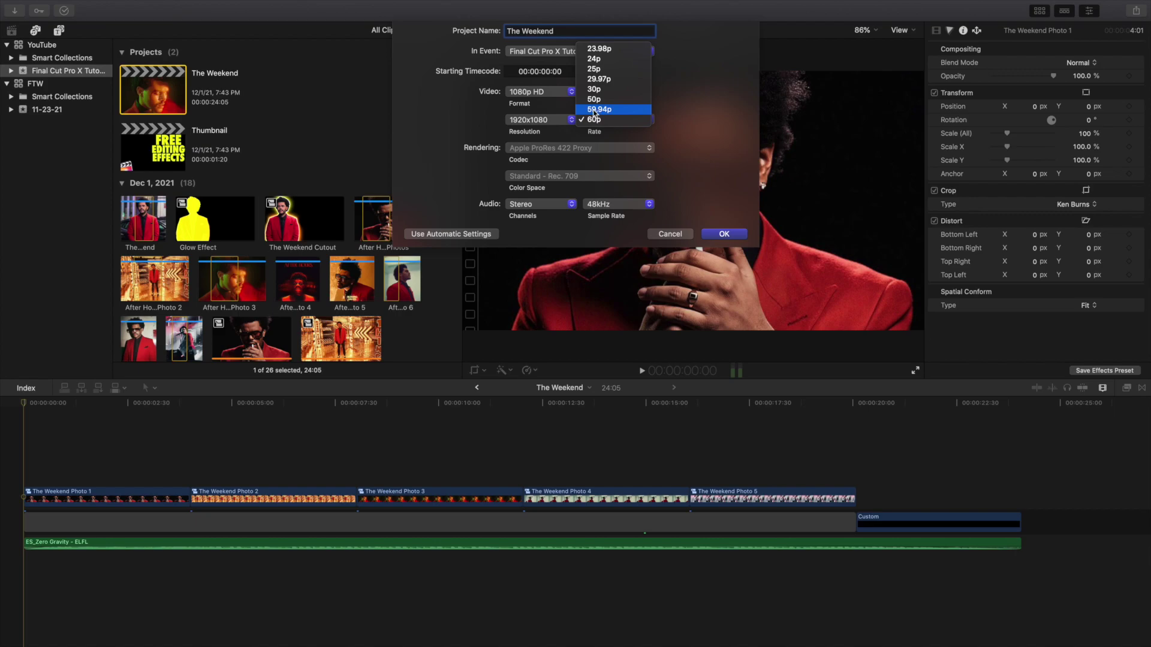
{"action": "left_click", "coordinate": [681, 136]}
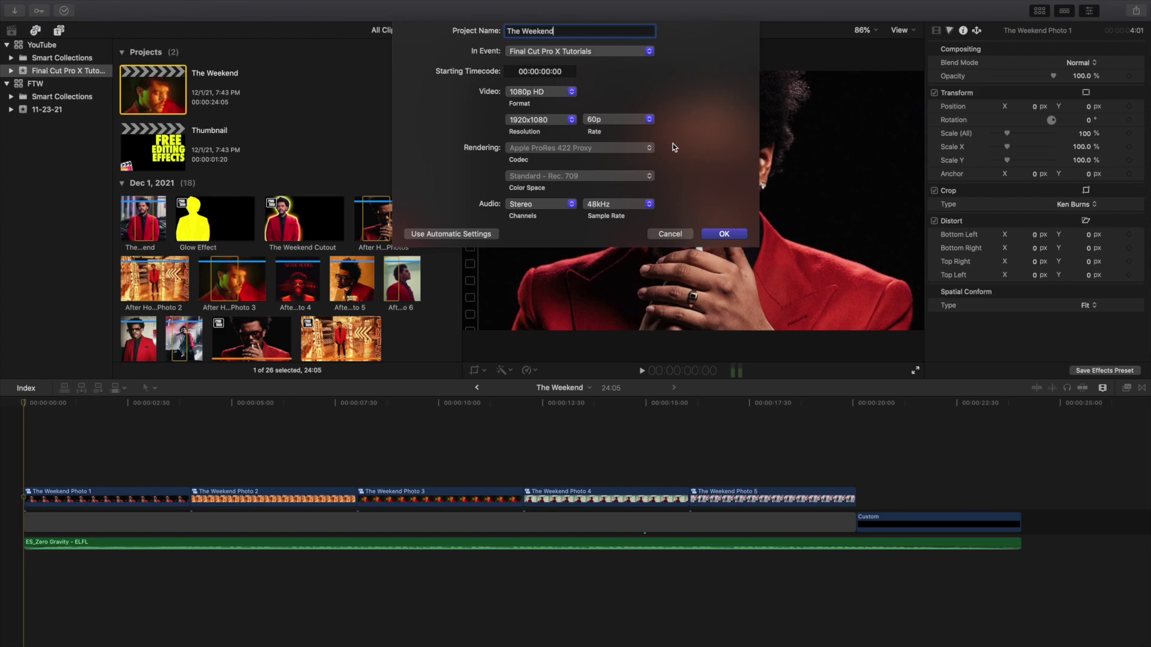
{"action": "left_click", "coordinate": [715, 234]}
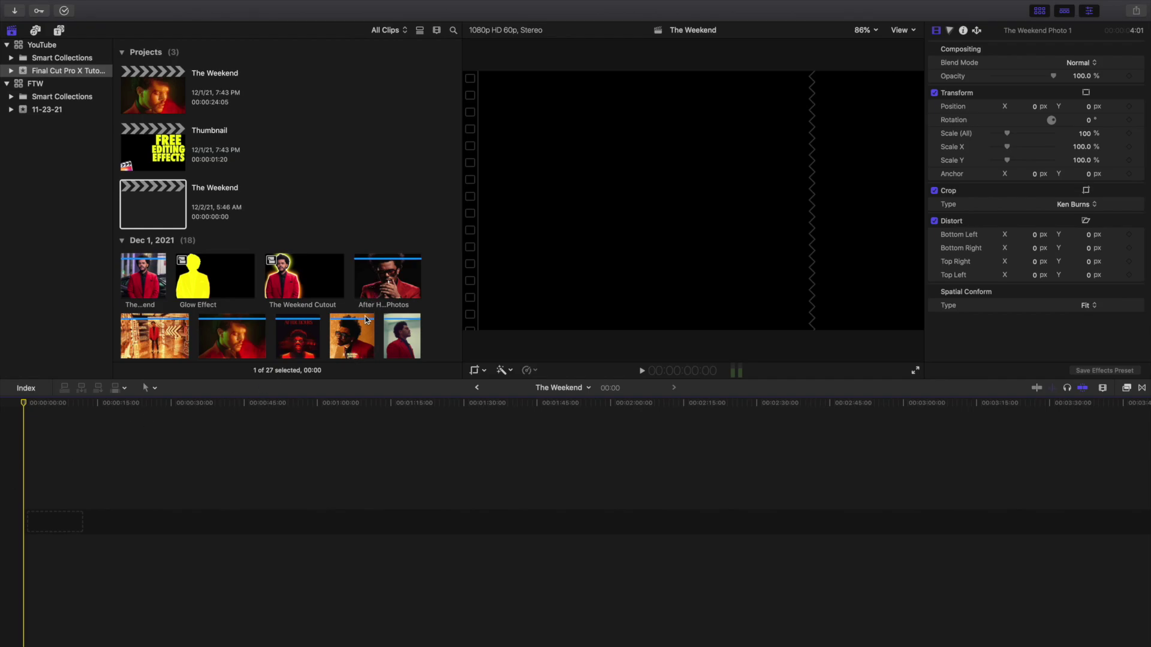
Append the After Hours Photos clip to the empty timeline and fit the timeline to view.
{"action": "scroll", "coordinate": [365, 316], "scroll_direction": "down", "scroll_amount": 5}
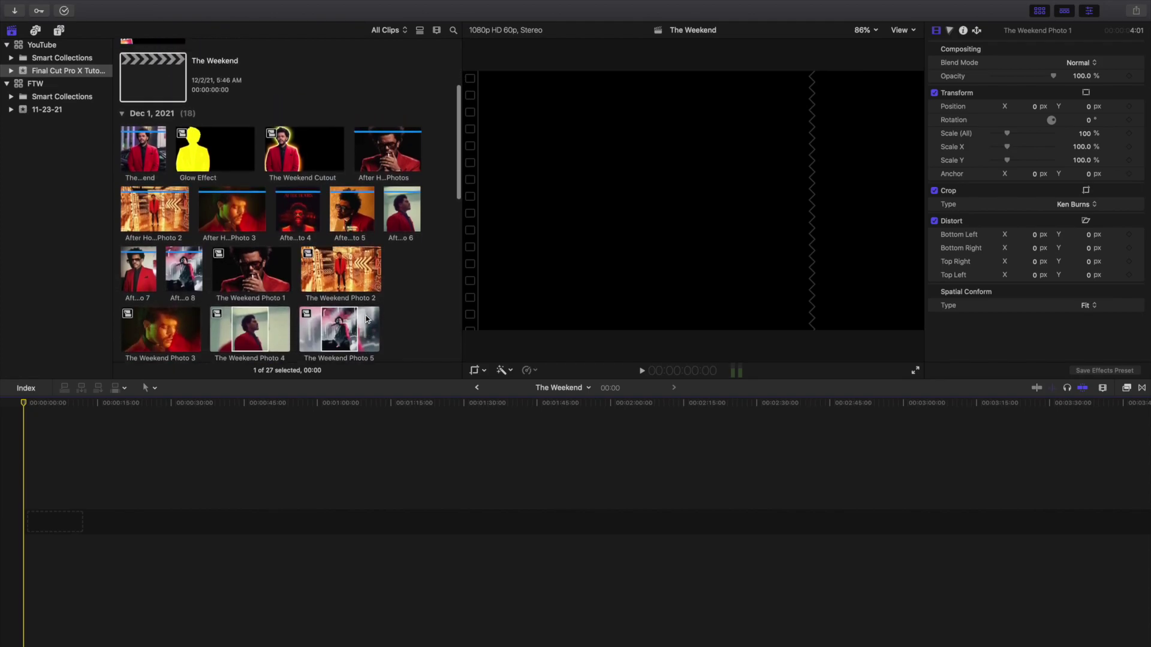
{"action": "left_click", "coordinate": [393, 165]}
{"action": "key", "text": "e"}
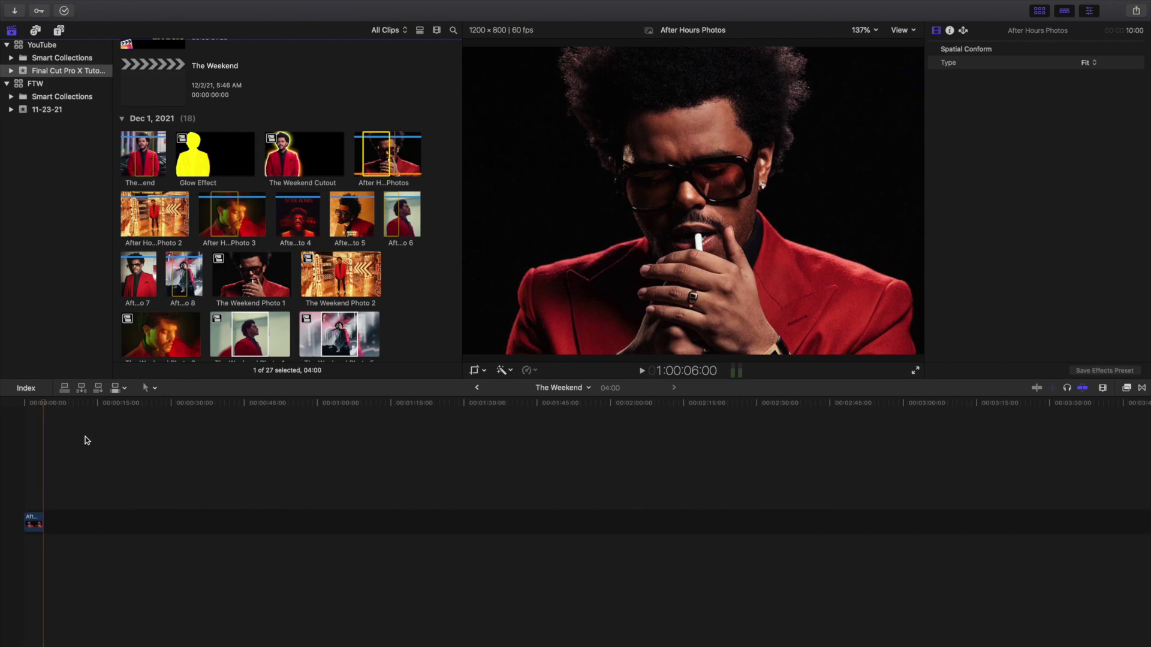
{"action": "key", "text": "shift+z"}
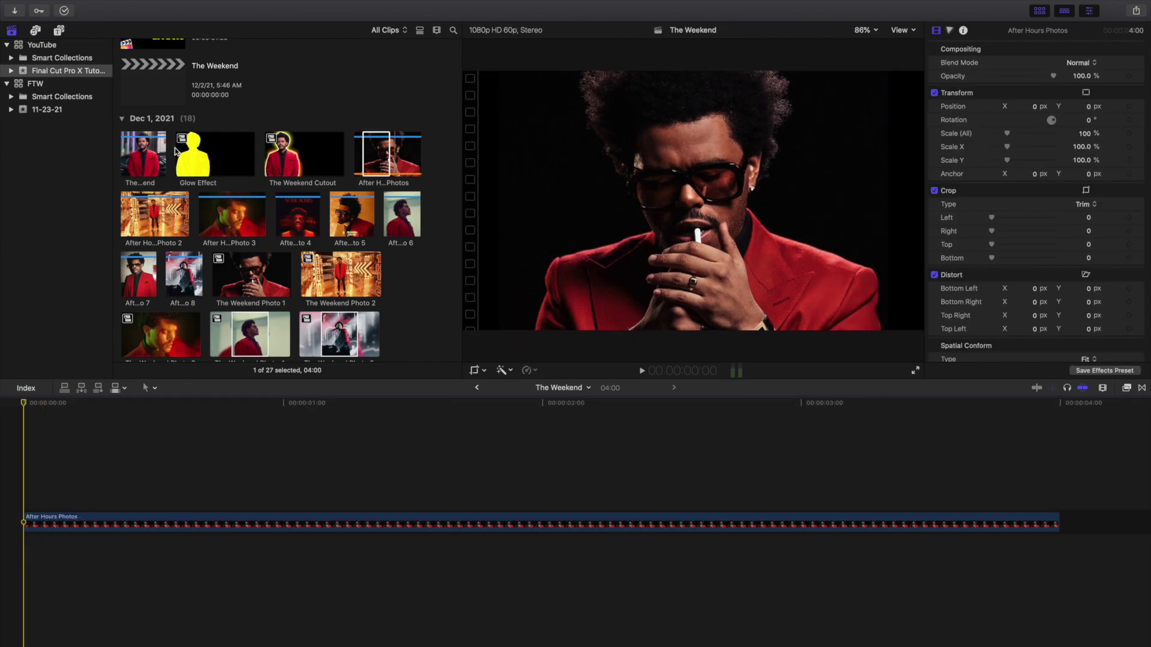
{"action": "scroll", "coordinate": [172, 114], "scroll_direction": "up", "scroll_amount": 5}
Park the playhead just under one second and toggle the on-screen Transform controls.
{"action": "left_click", "coordinate": [155, 190]}
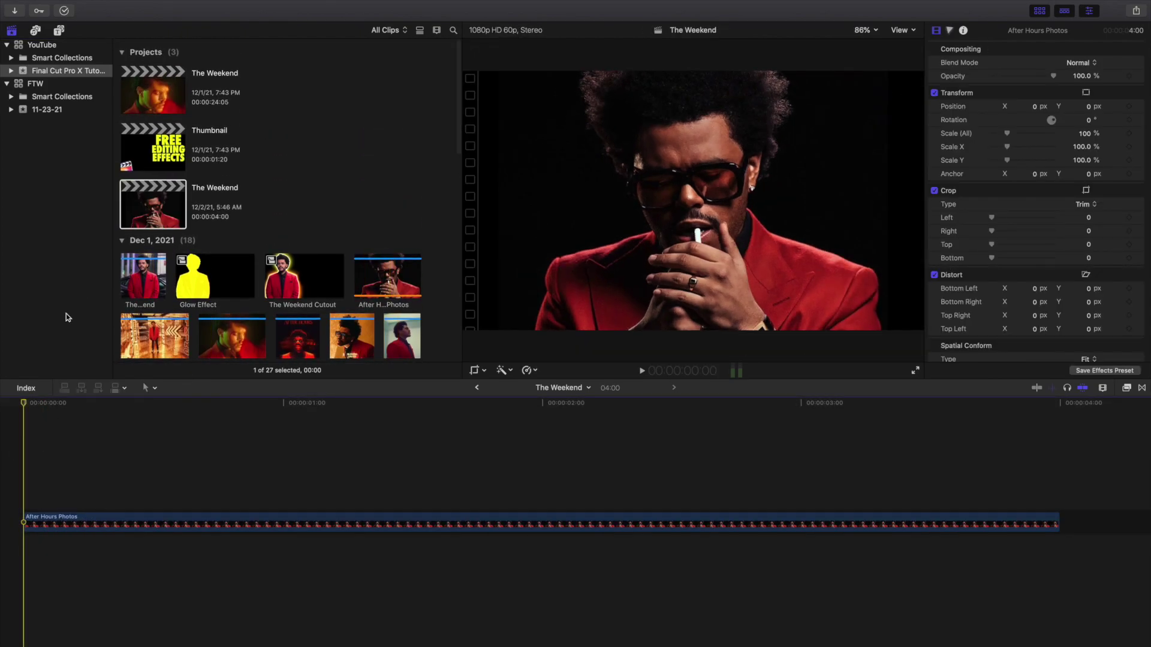
{"action": "left_click", "coordinate": [142, 478]}
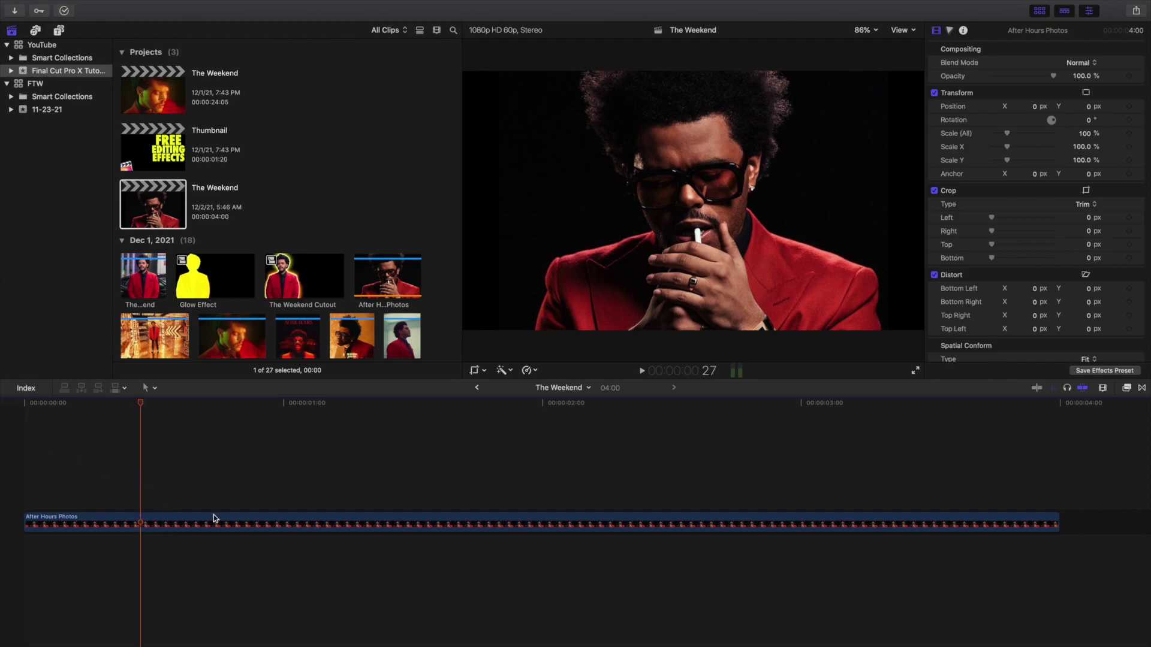
{"action": "left_click", "coordinate": [484, 370]}
{"action": "left_click", "coordinate": [488, 388]}
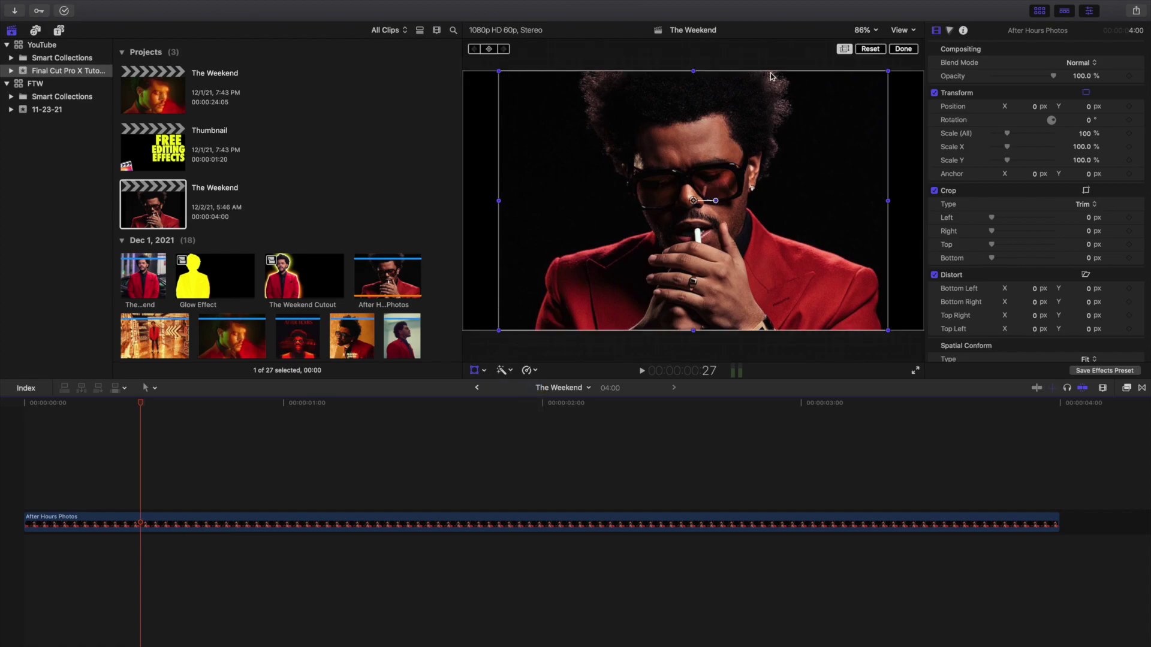
{"action": "left_click", "coordinate": [903, 49]}
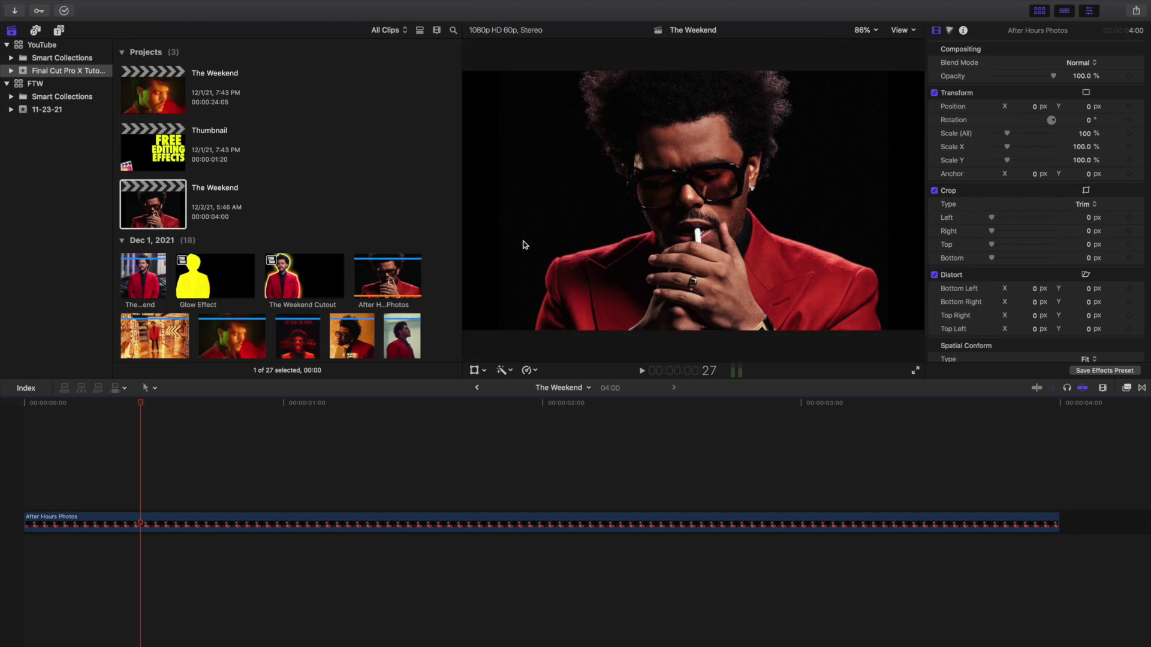
Set the After Hours Photos clip's Spatial Conform Type to Fill, leaving transform at 100% scale.
{"action": "left_click", "coordinate": [142, 526]}
{"action": "scroll", "coordinate": [1048, 210], "scroll_direction": "down", "scroll_amount": 2}
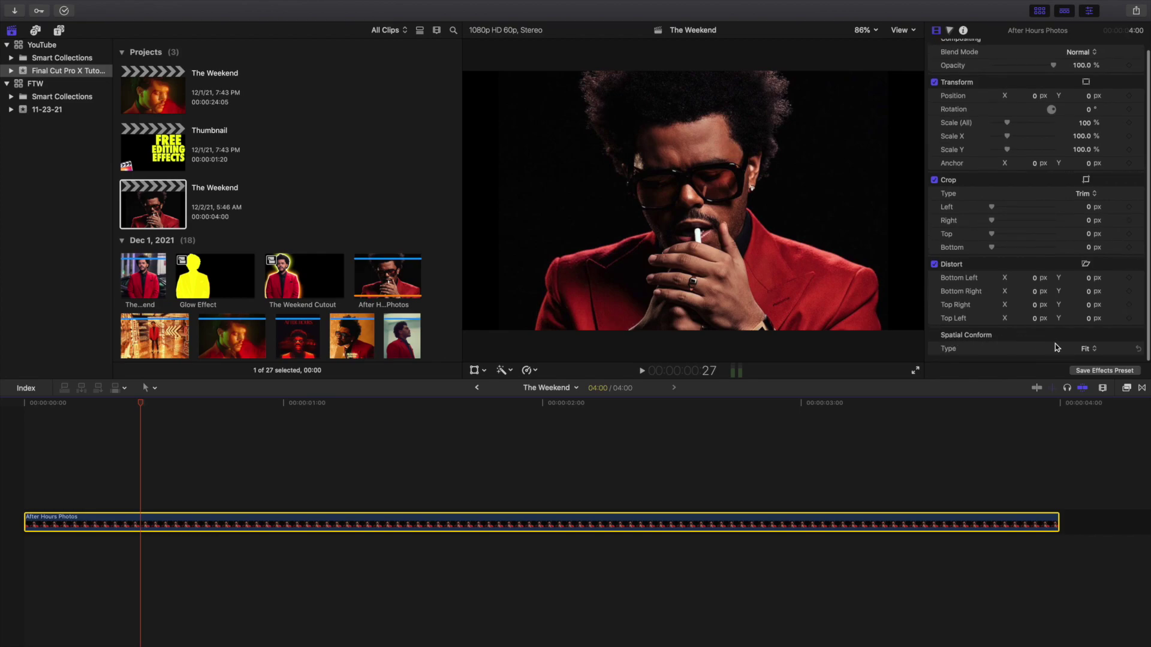
{"action": "left_click", "coordinate": [1088, 350]}
{"action": "left_click", "coordinate": [1094, 361]}
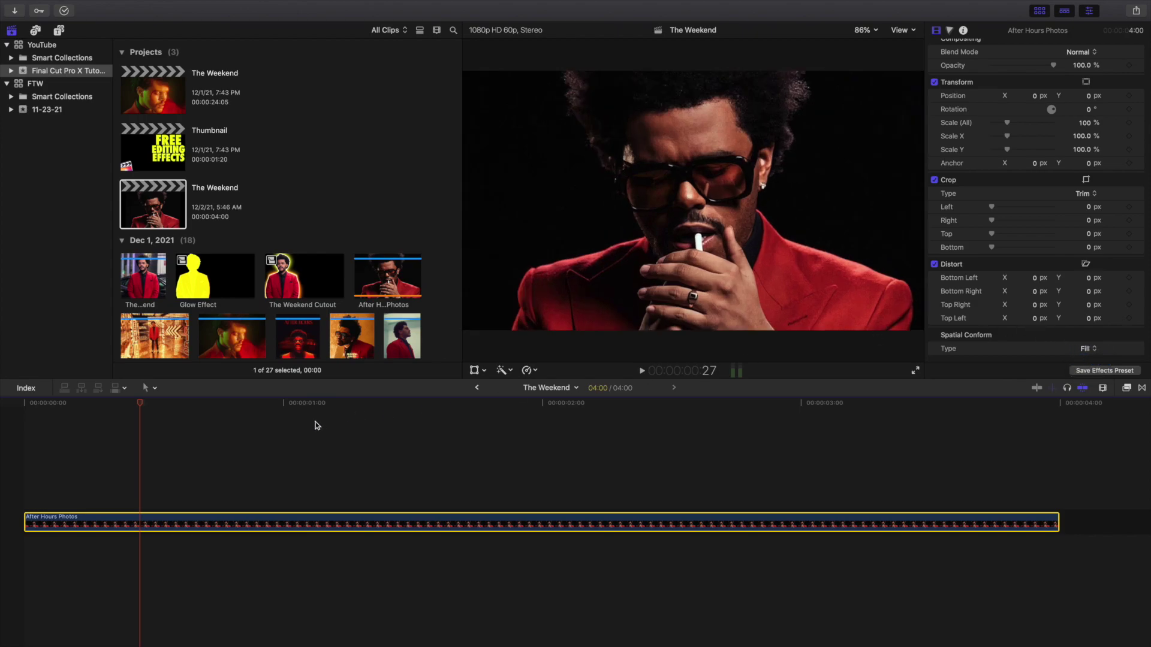
{"action": "left_click", "coordinate": [474, 370]}
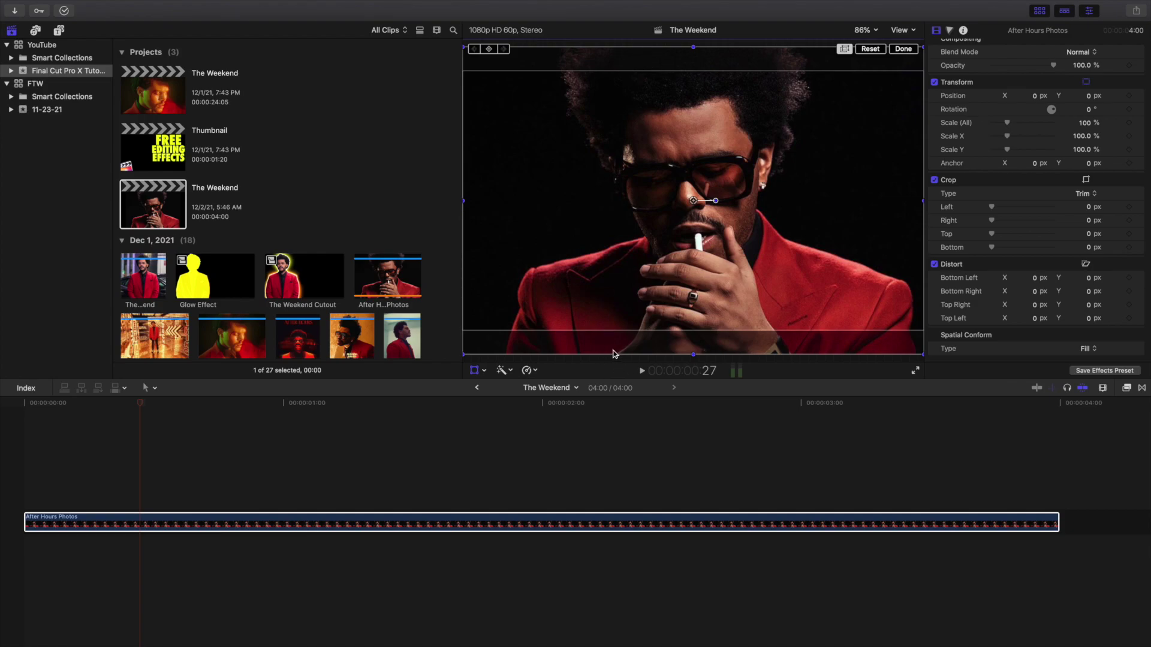
{"action": "left_click", "coordinate": [902, 49]}
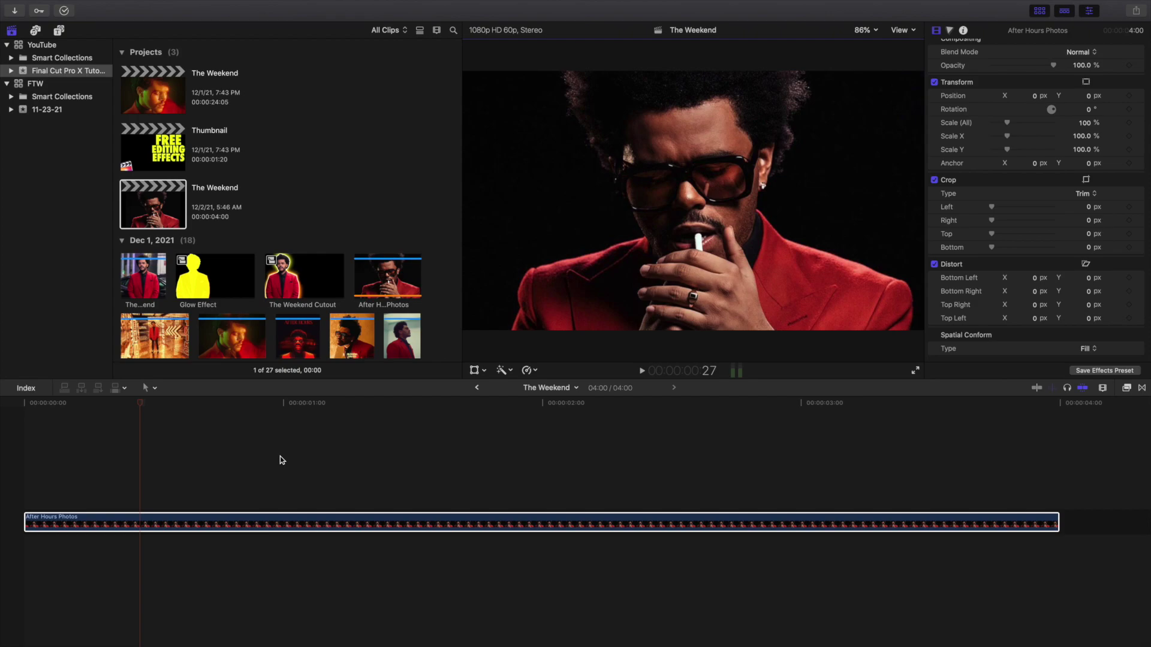
{"action": "left_click", "coordinate": [225, 526]}
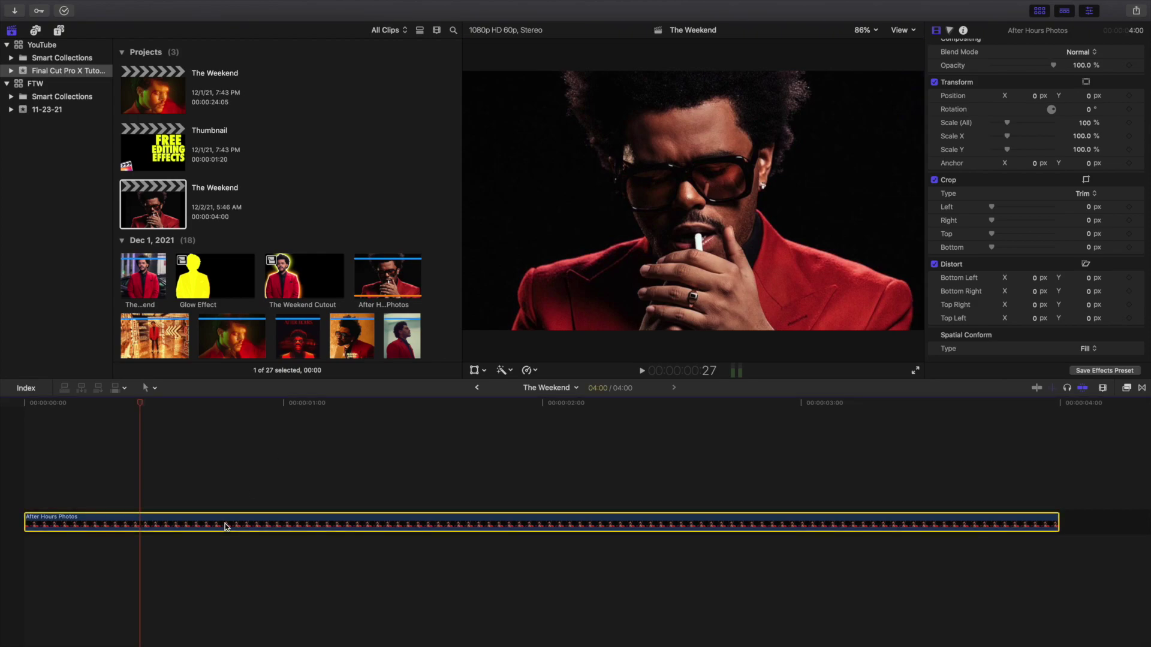
Turn the clip into a compound clip named 'Photo 1'.
{"action": "key", "text": "alt+g"}
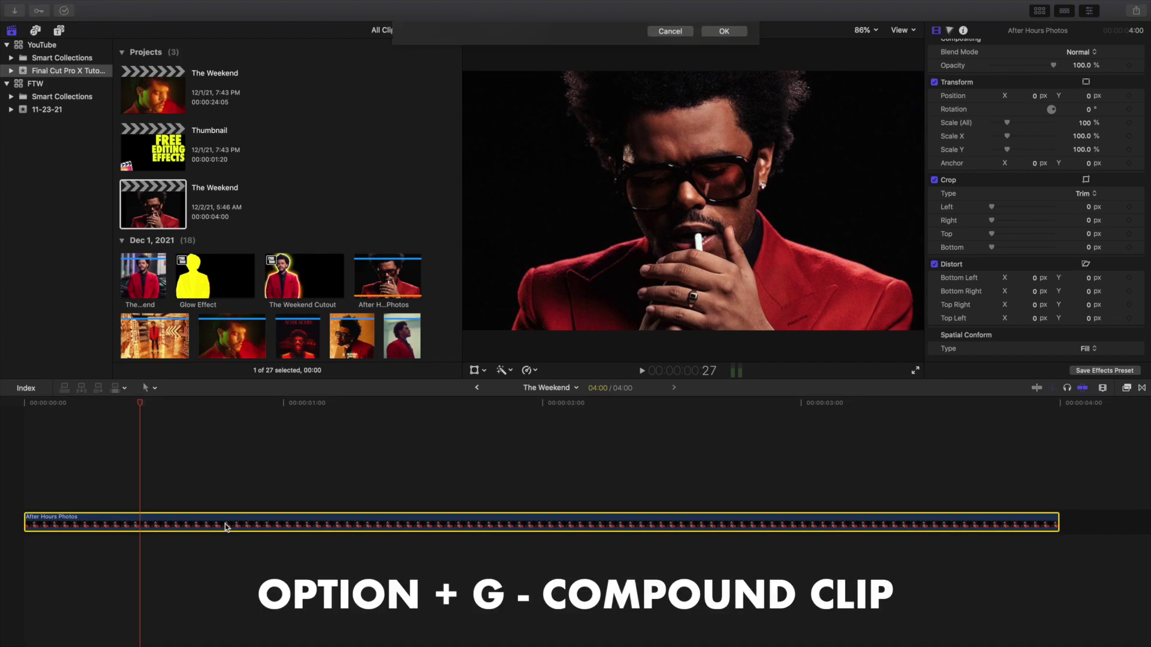
{"action": "type", "text": "P"}
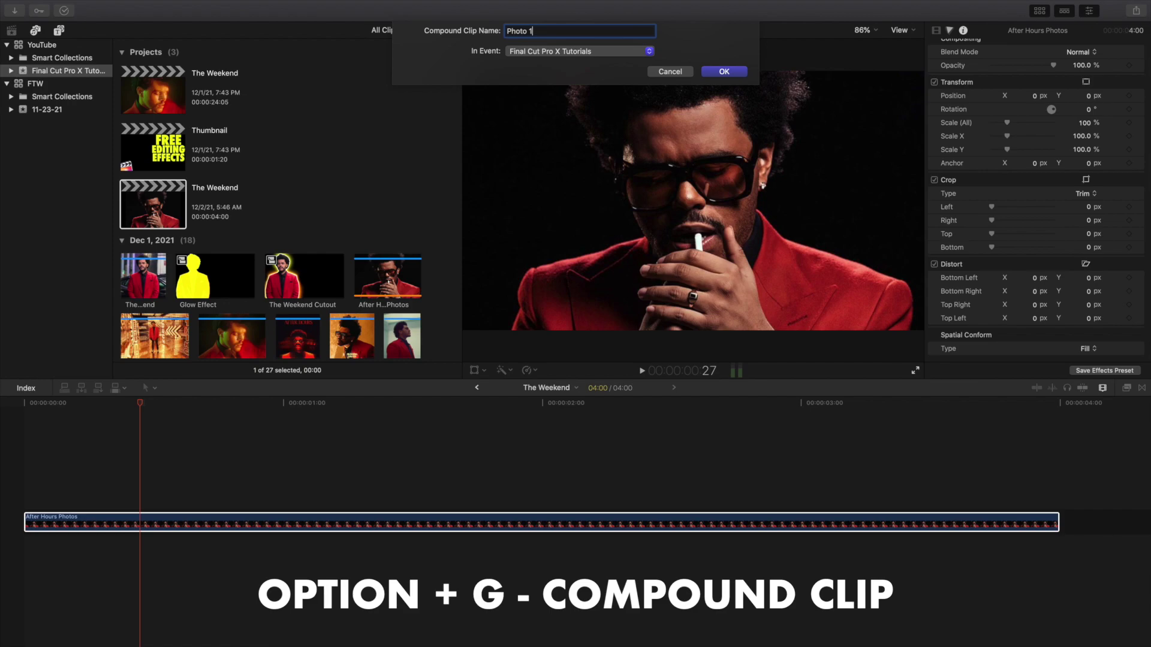
{"action": "type", "text": "hoto 1"}
{"action": "key", "text": "Return"}
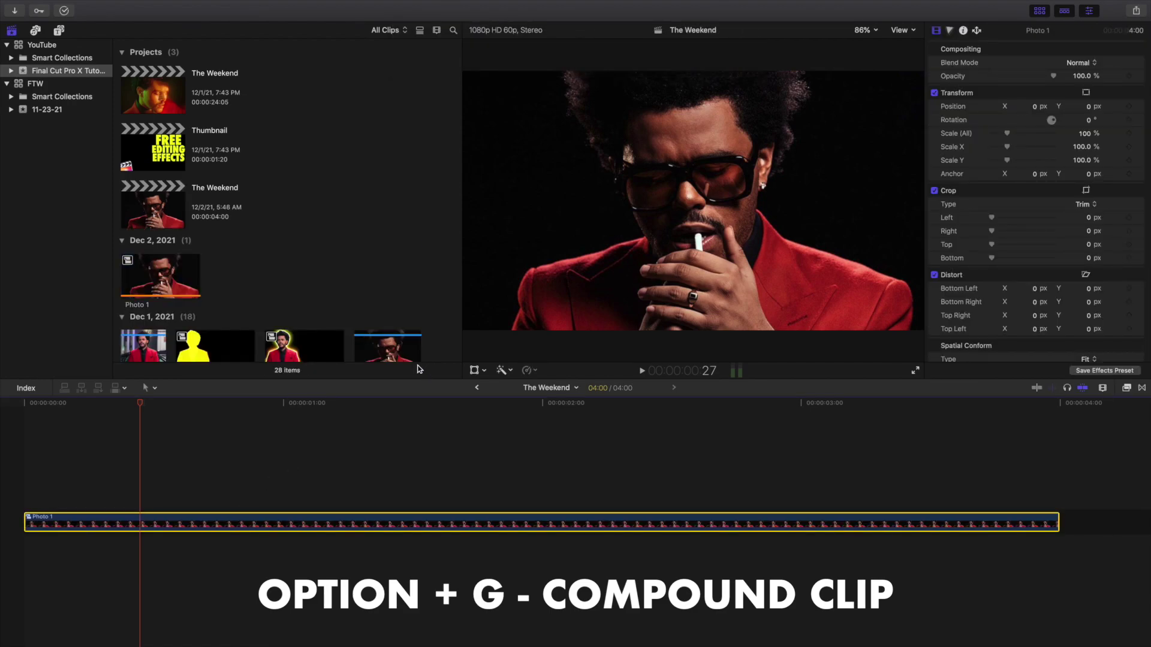
Toggle the Transform controls and reopen The Weekend project from the browser.
{"action": "left_click", "coordinate": [474, 369]}
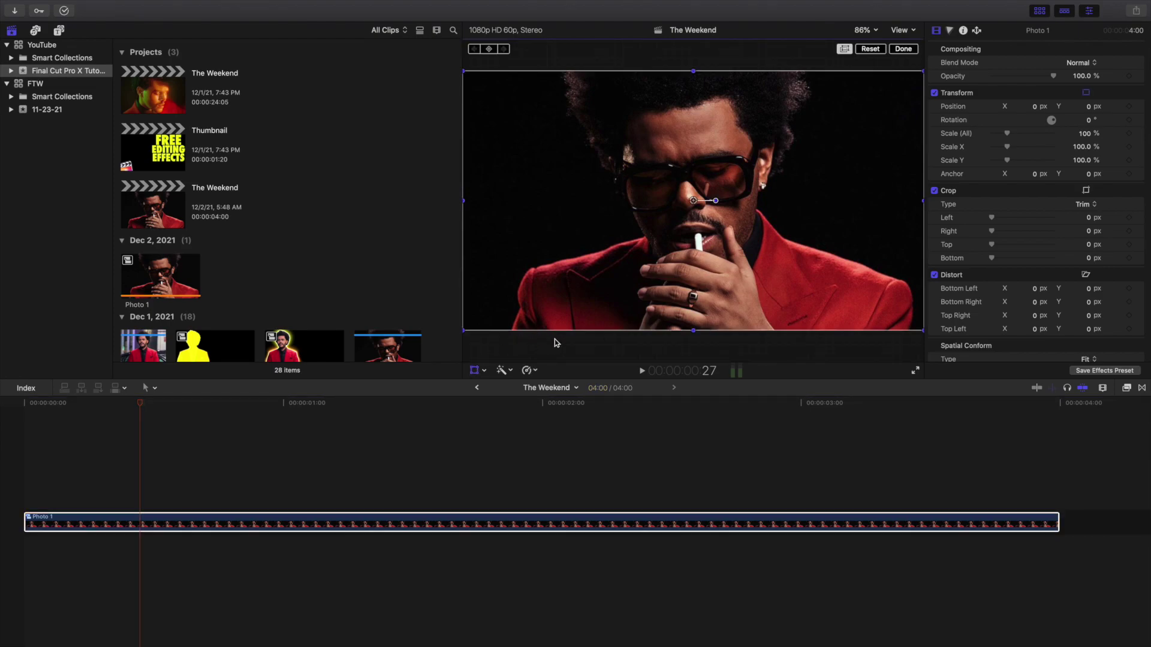
{"action": "left_click", "coordinate": [904, 49]}
{"action": "double_click", "coordinate": [162, 209]}
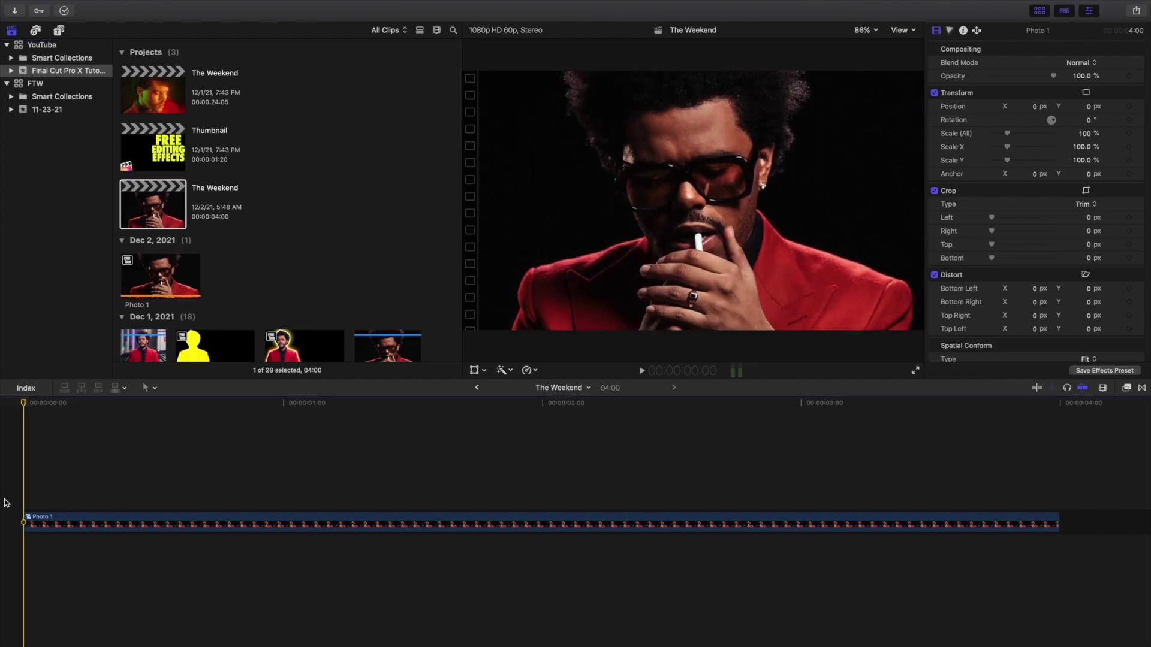
Switch Photo 1's crop to Ken Burns and frame the Start rectangle tightly on the face.
{"action": "left_click", "coordinate": [485, 371]}
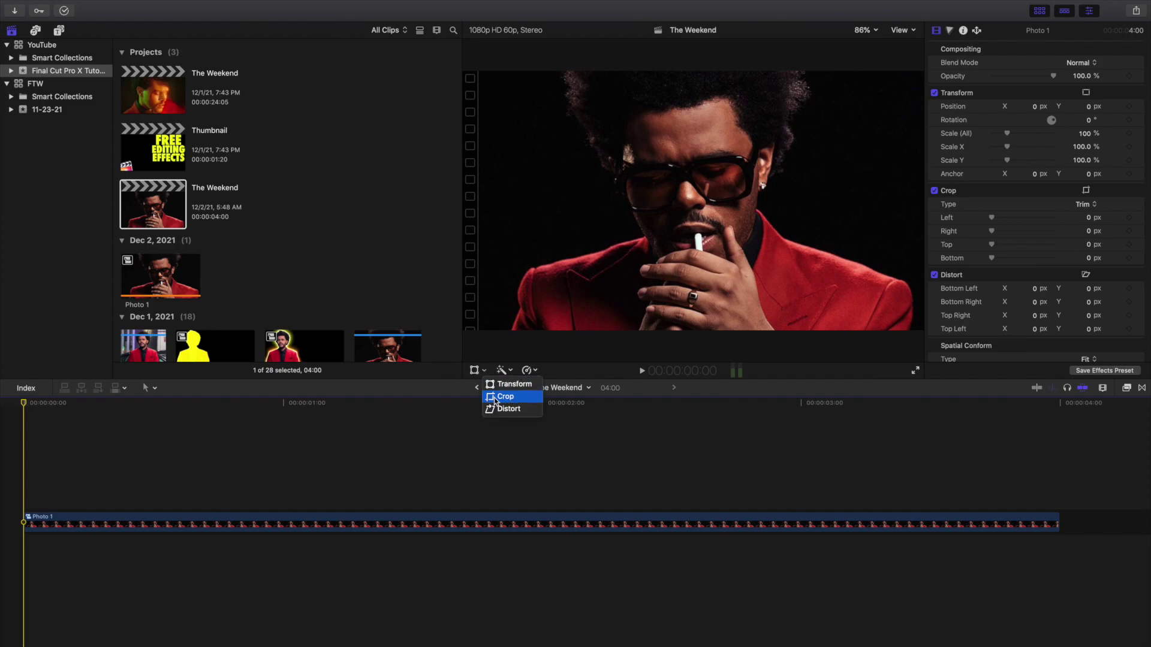
{"action": "left_click", "coordinate": [503, 397]}
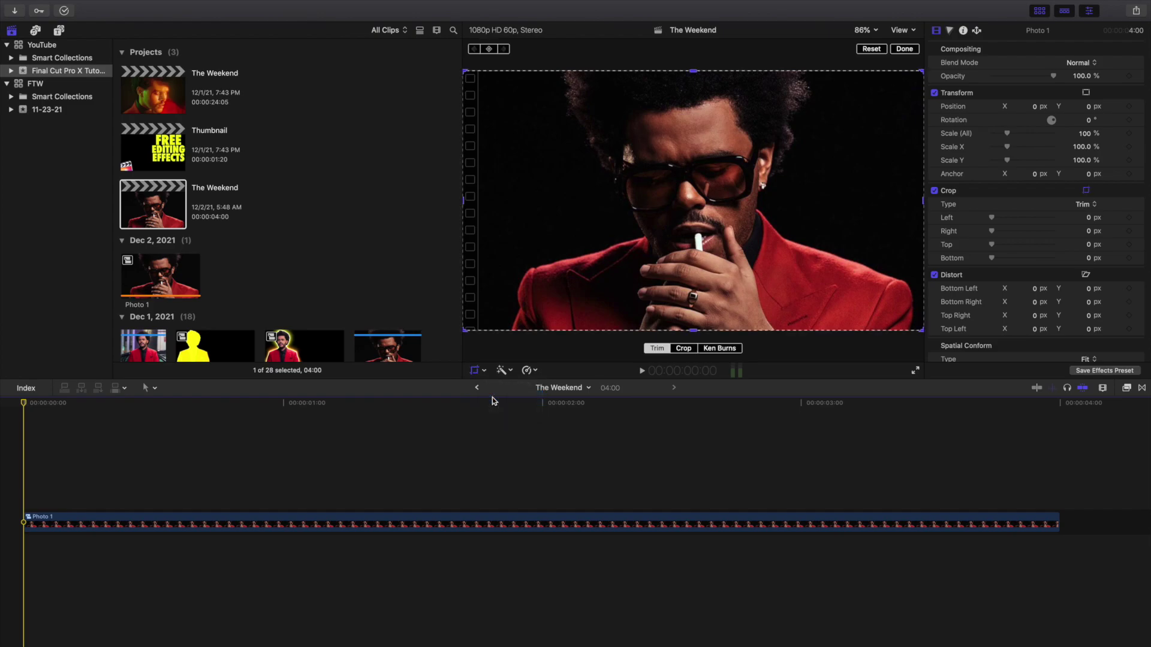
{"action": "left_click", "coordinate": [715, 350]}
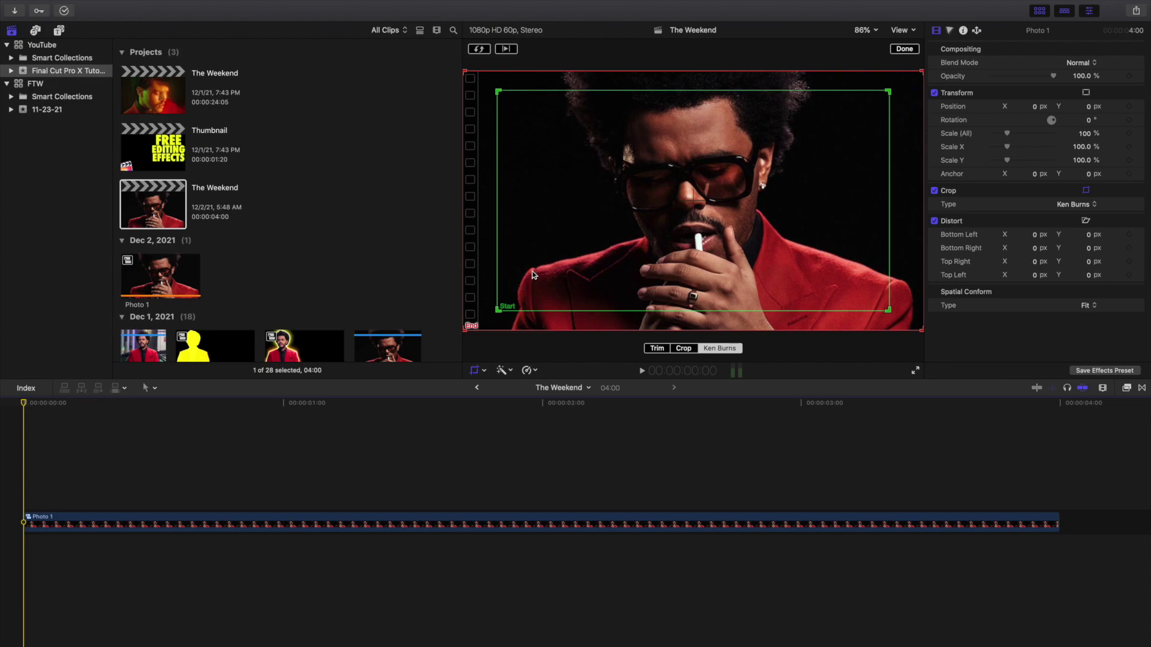
{"action": "left_click_drag", "start_coordinate": [498, 310], "coordinate": [650, 239]}
{"action": "left_click_drag", "start_coordinate": [799, 175], "coordinate": [725, 196]}
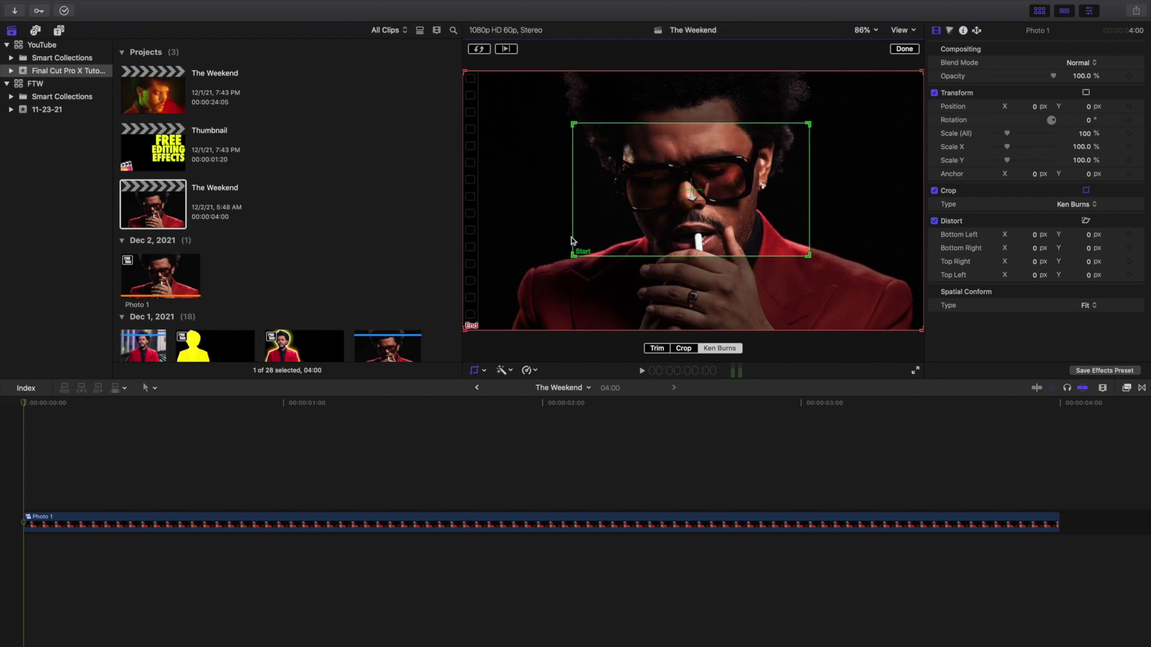
{"action": "left_click_drag", "start_coordinate": [572, 262], "coordinate": [609, 236]}
{"action": "left_click_drag", "start_coordinate": [735, 217], "coordinate": [713, 219]}
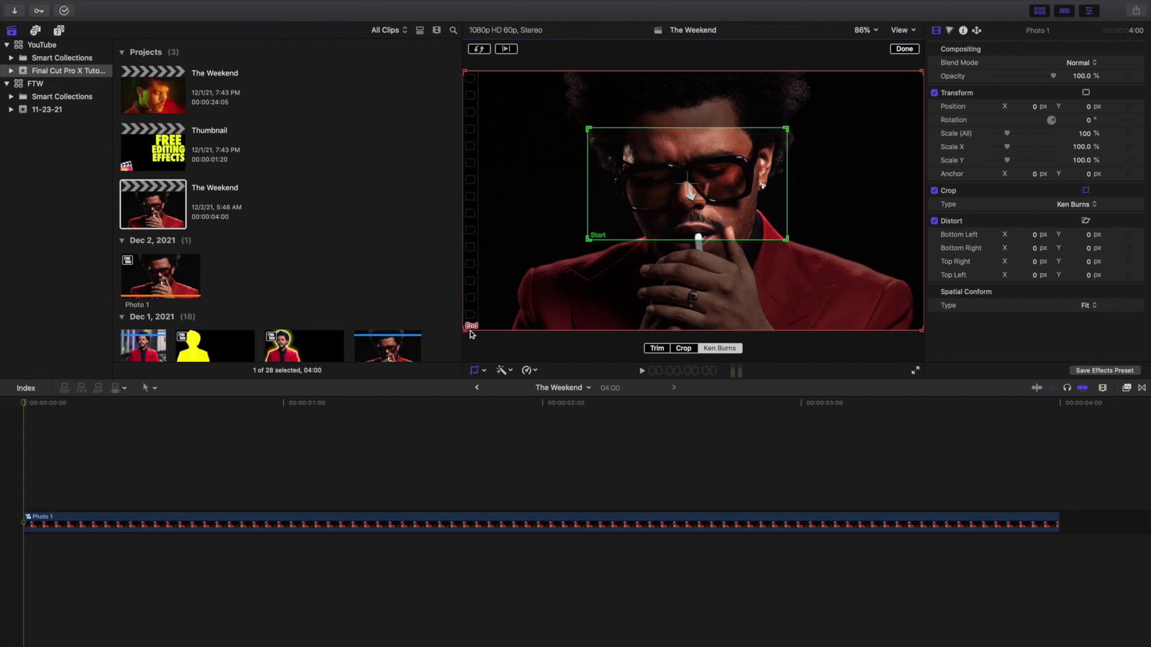
Frame the Ken Burns End rectangle around the upper body and finish the move.
{"action": "left_click_drag", "start_coordinate": [462, 329], "coordinate": [538, 287]}
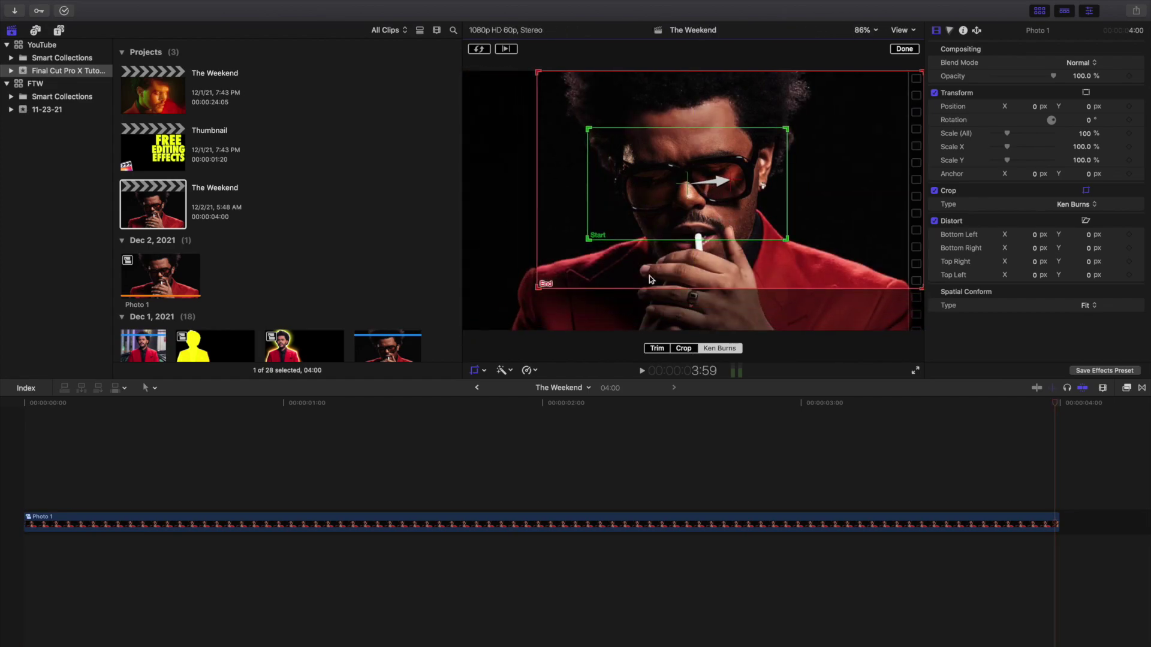
{"action": "left_click_drag", "start_coordinate": [802, 257], "coordinate": [763, 276]}
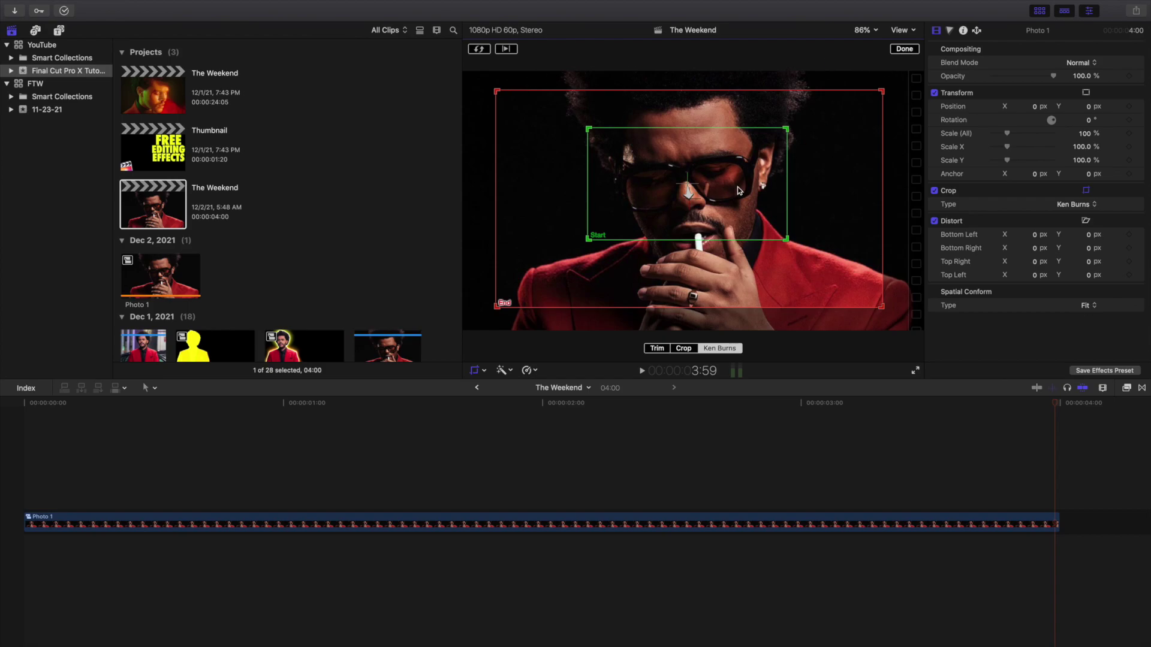
{"action": "left_click", "coordinate": [904, 49]}
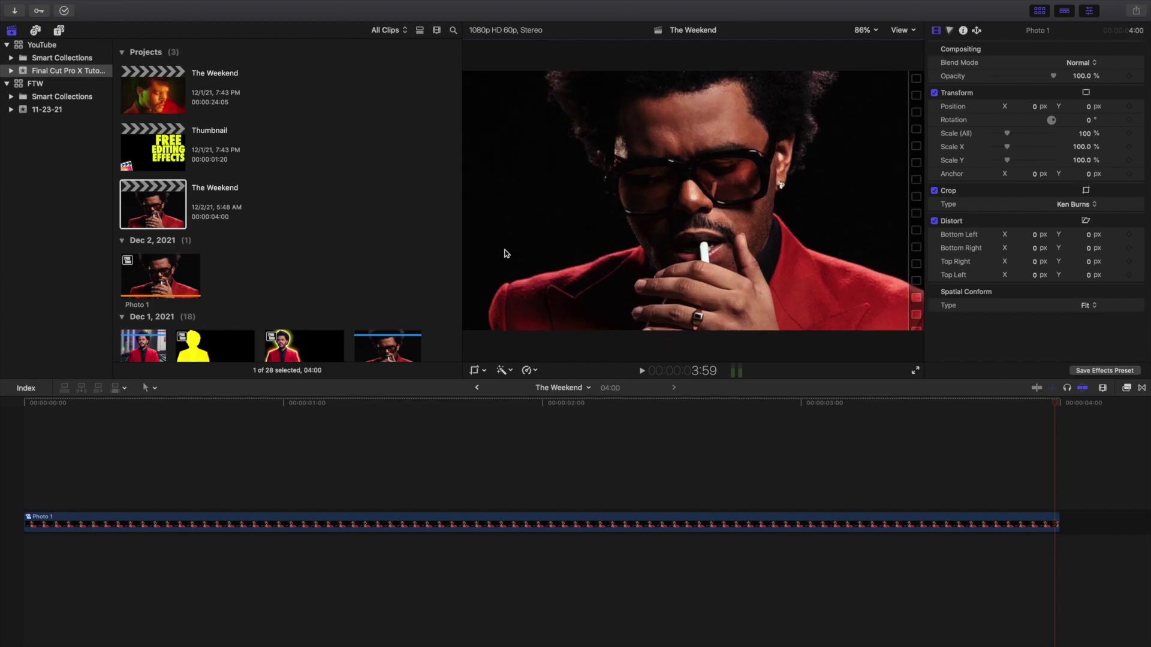
Preview the Ken Burns zoom twice from the start of Photo 1.
{"action": "left_click", "coordinate": [24, 446]}
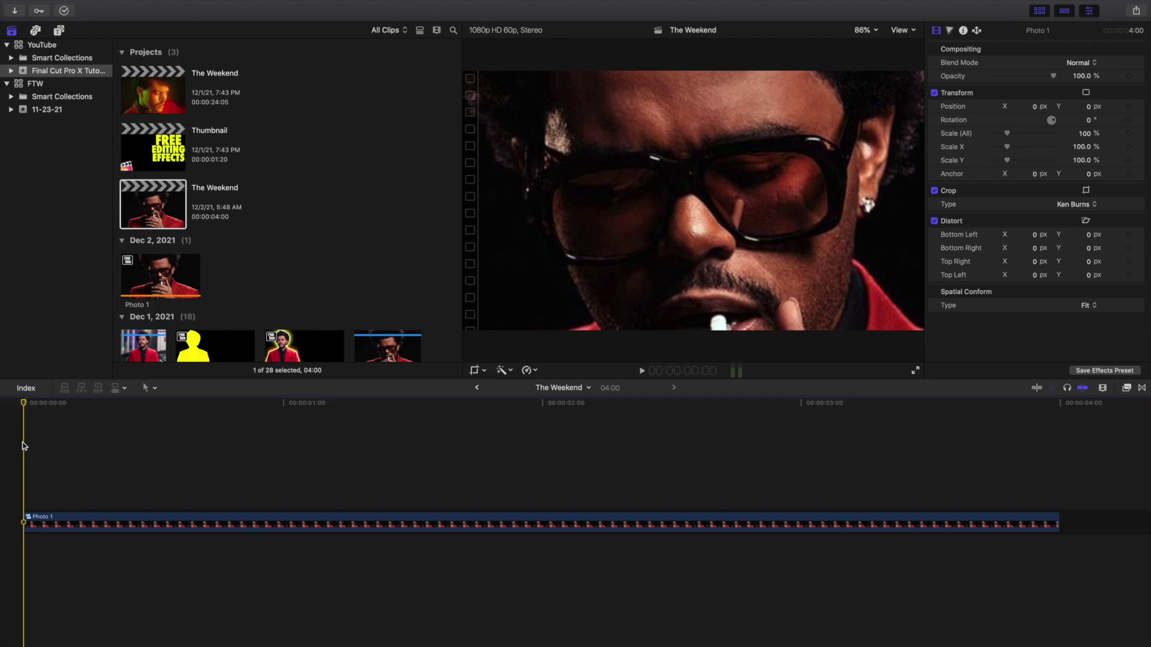
{"action": "key", "text": "space"}
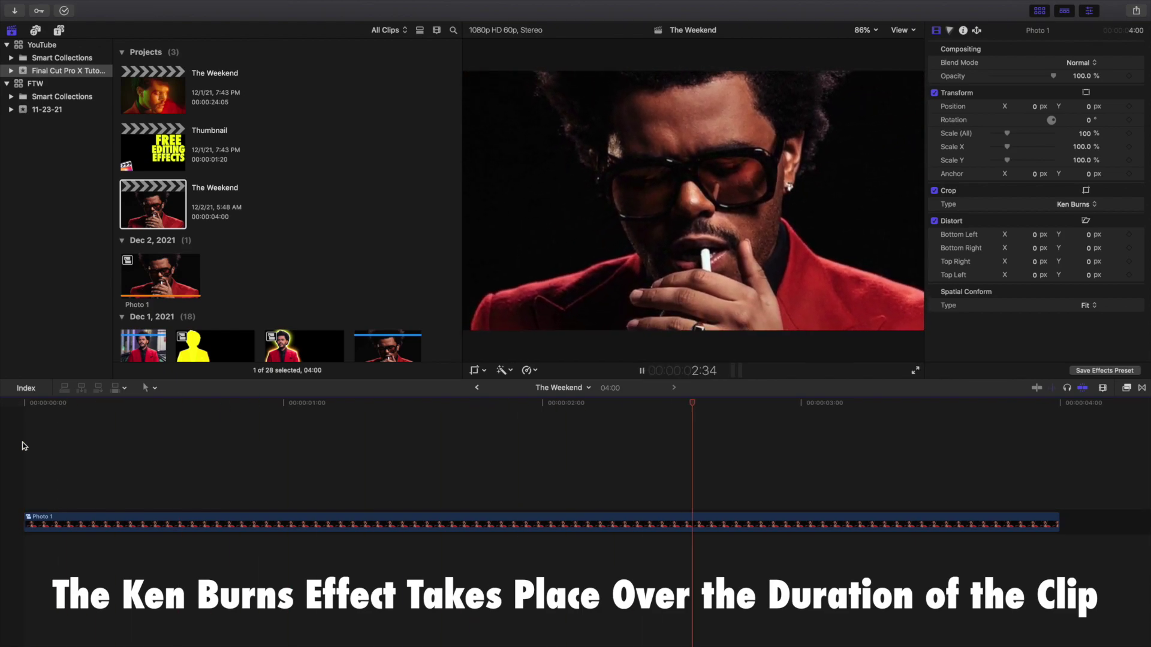
{"action": "key", "text": "space"}
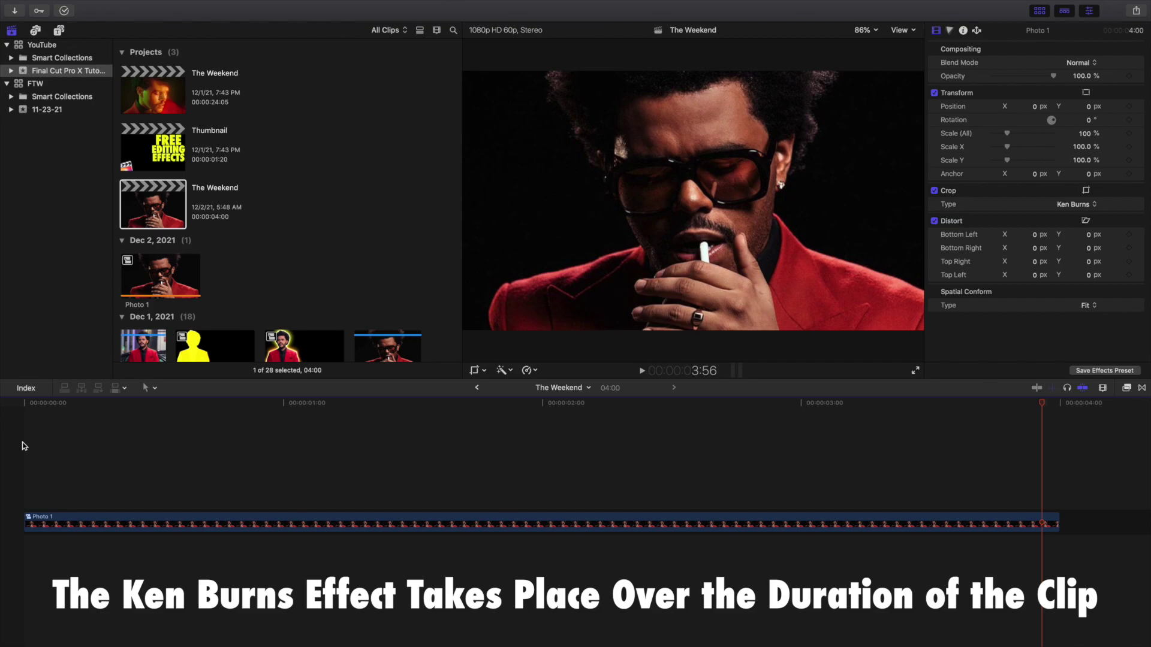
{"action": "left_click", "coordinate": [23, 446]}
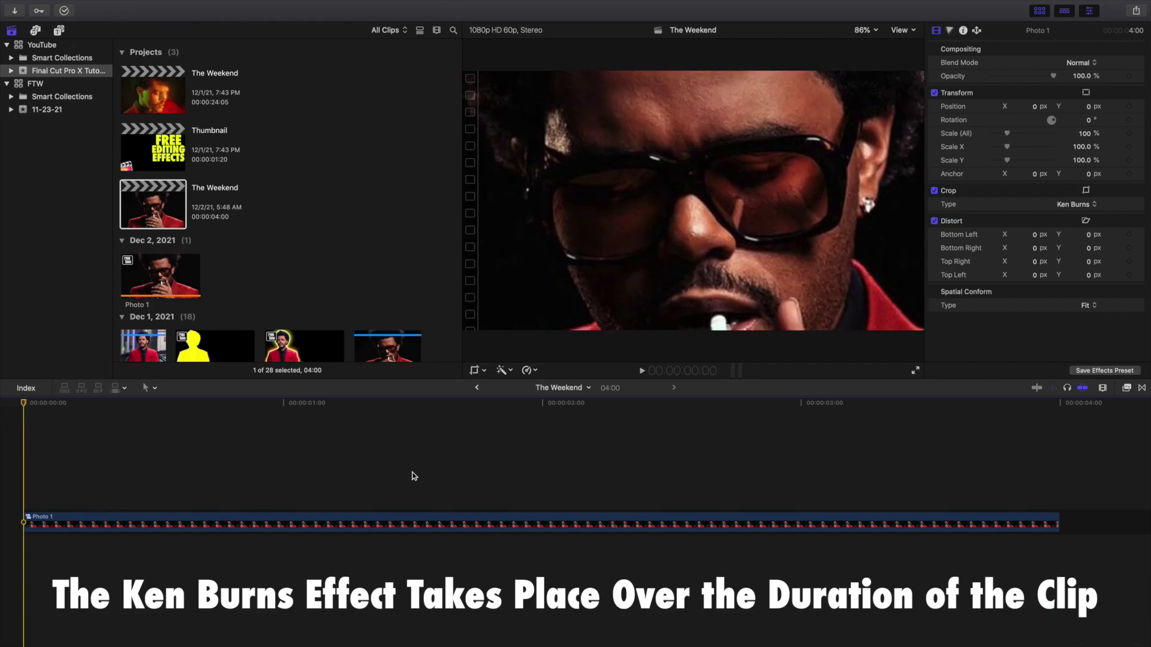
{"action": "key", "text": "space"}
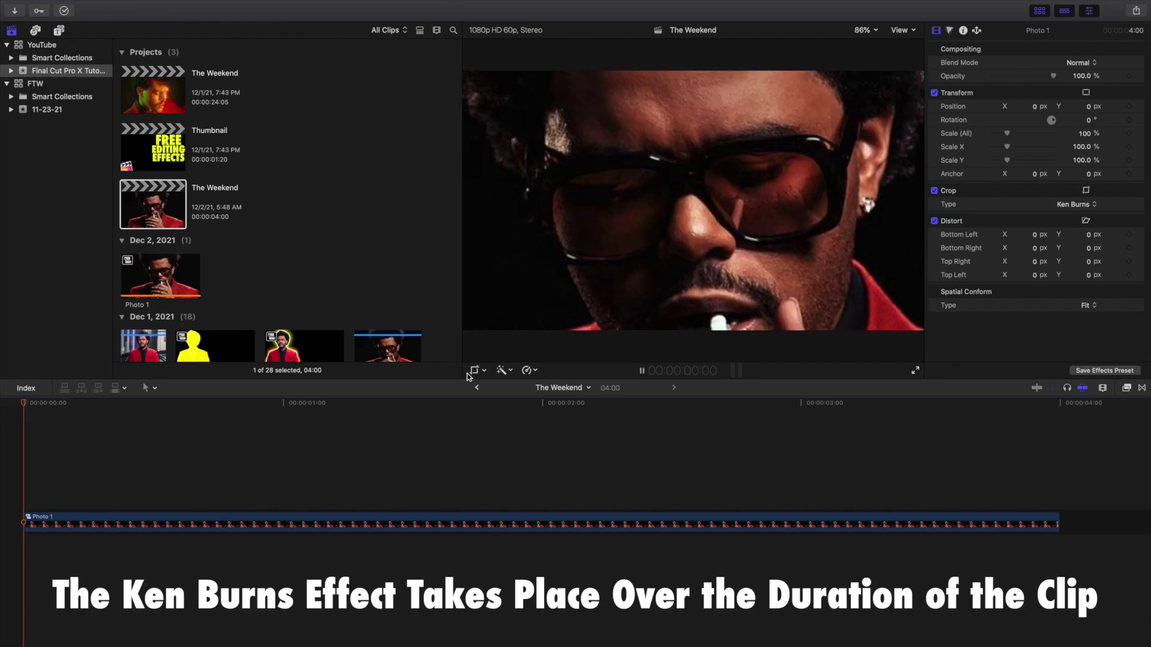
{"action": "key", "text": "space"}
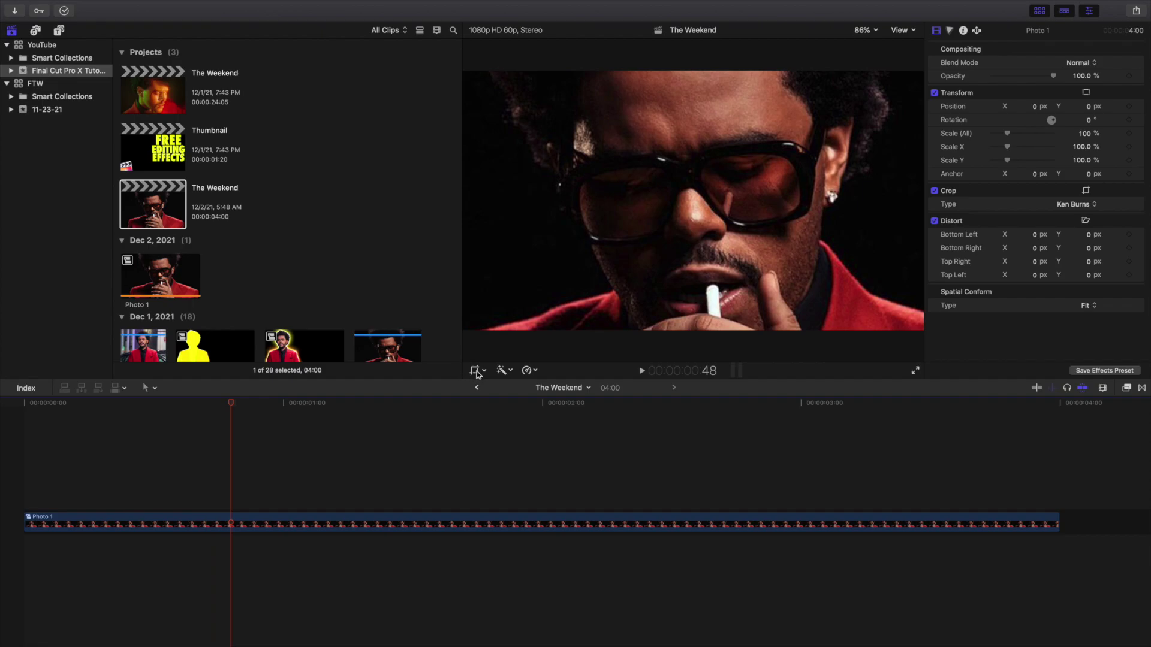
Swap the Ken Burns Start and End framings so Photo 1 pushes in toward the face, then preview.
{"action": "left_click", "coordinate": [475, 370]}
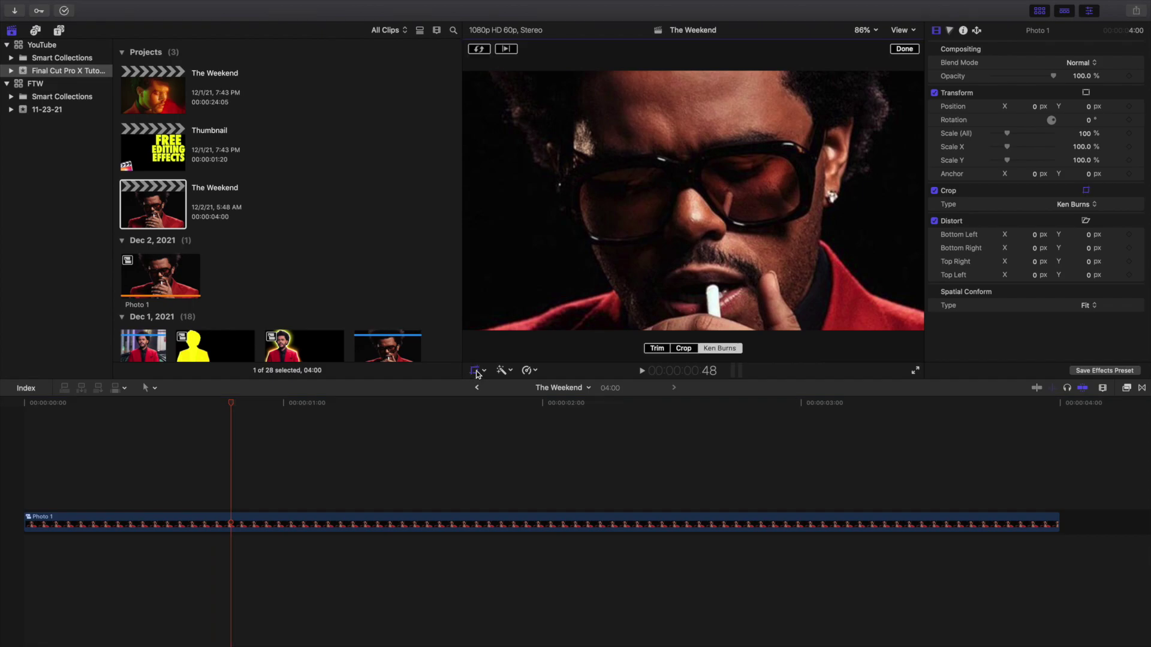
{"action": "left_click", "coordinate": [479, 49]}
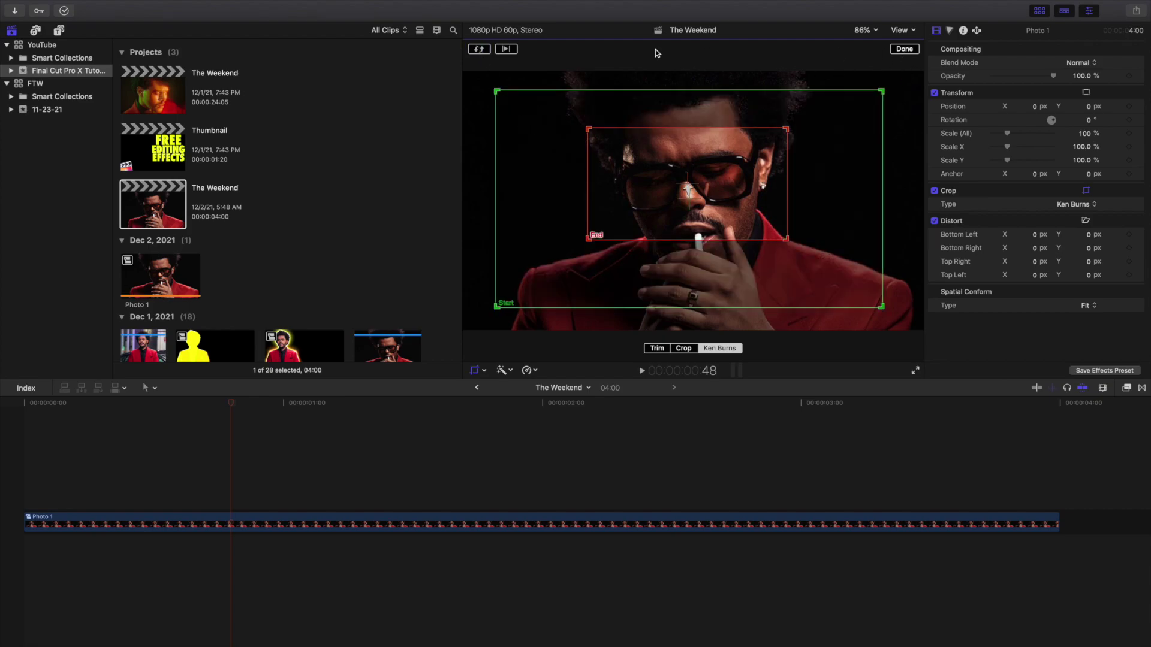
{"action": "left_click", "coordinate": [906, 50]}
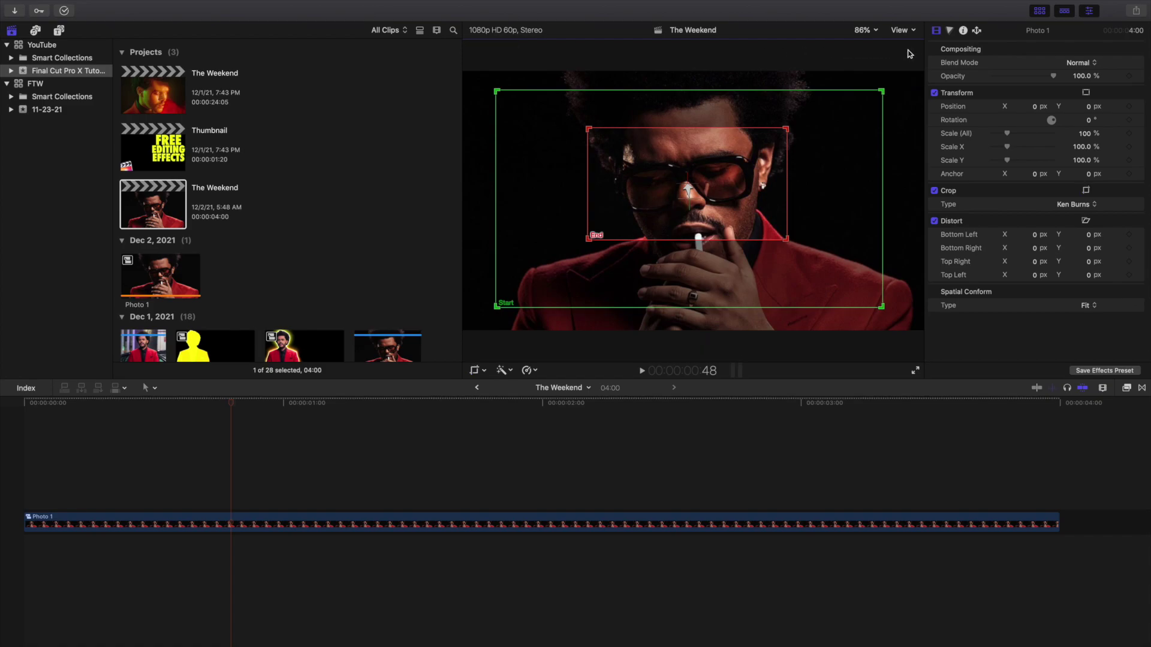
{"action": "left_click", "coordinate": [18, 438]}
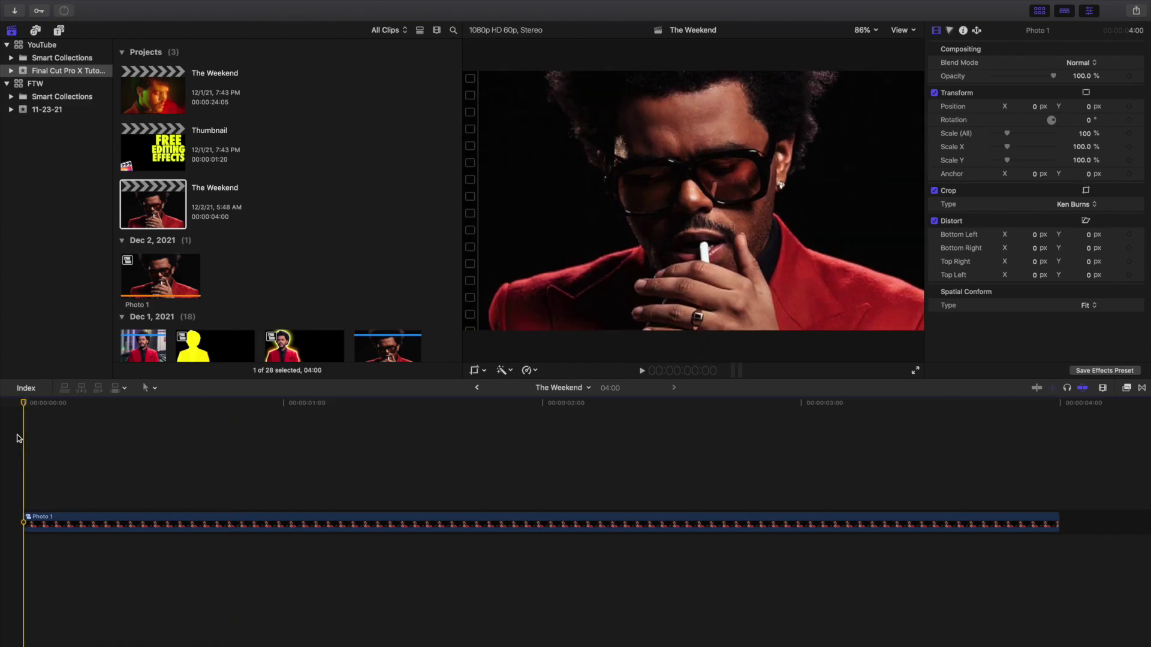
{"action": "key", "text": "space"}
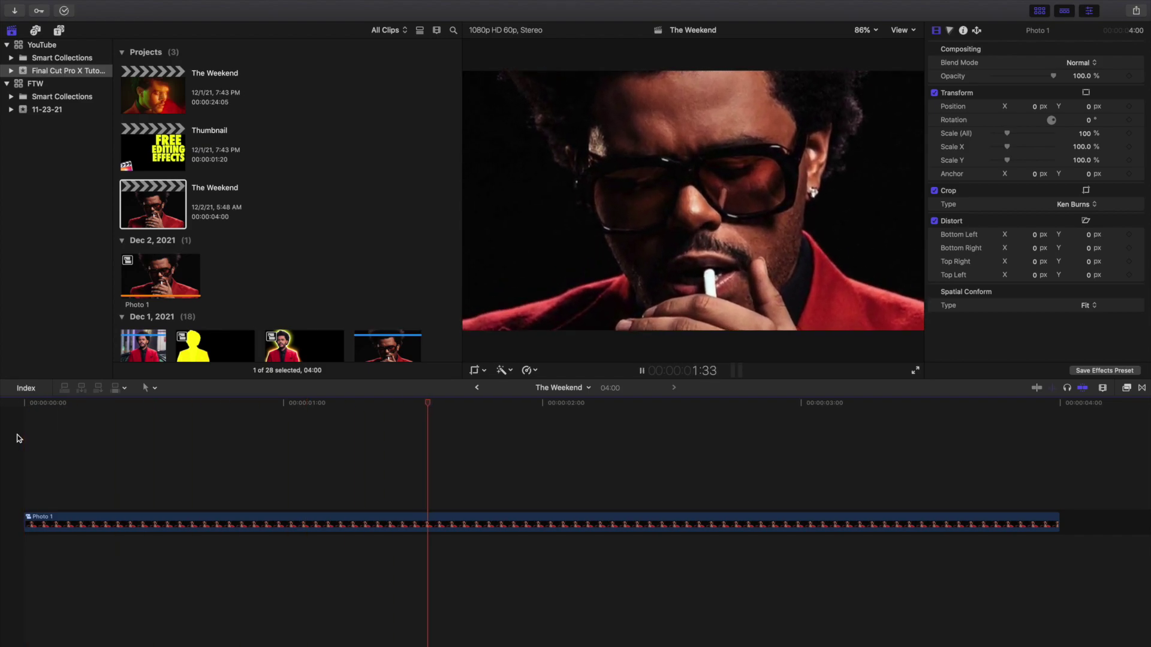
{"action": "key", "text": "space"}
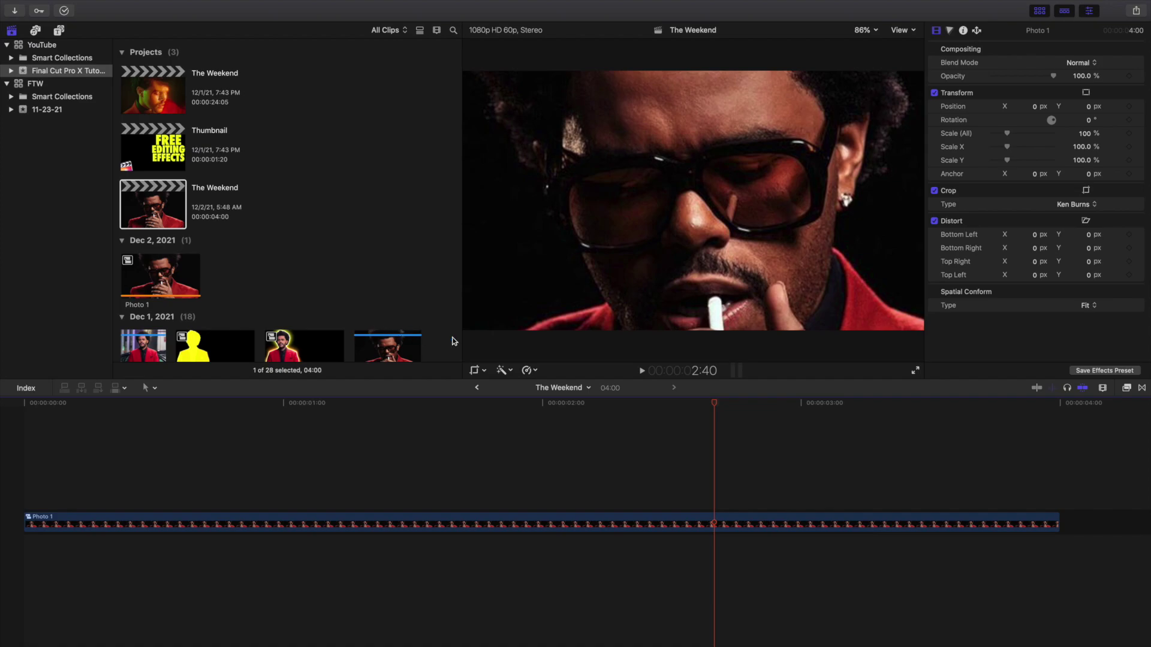
{"action": "left_click", "coordinate": [475, 370]}
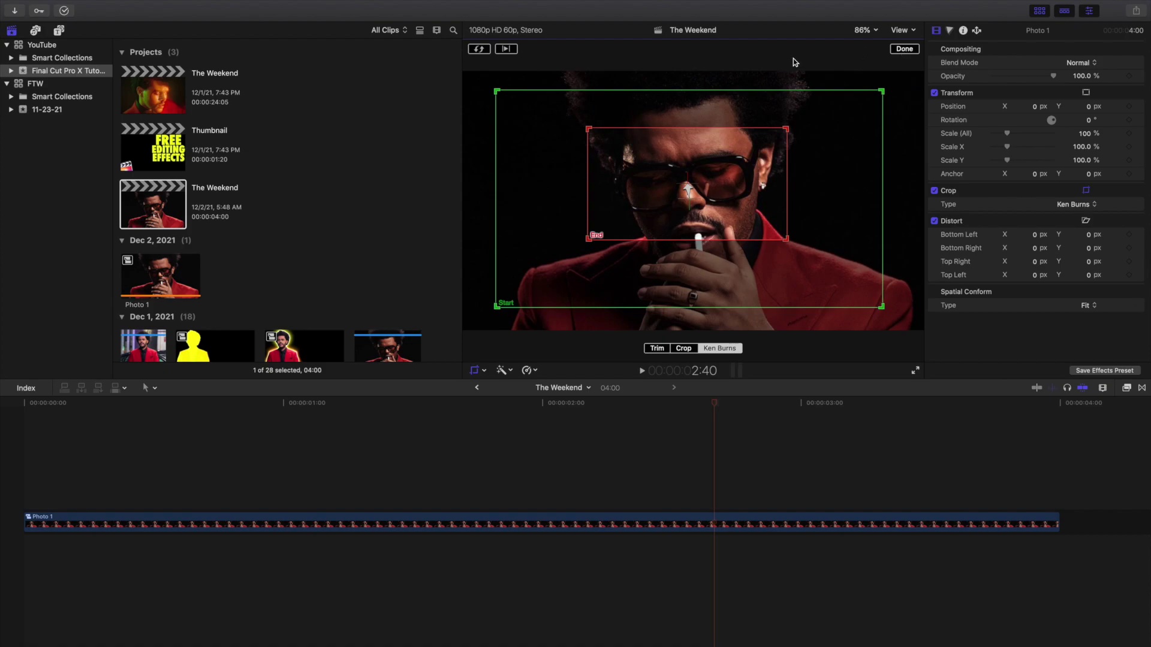
Set Photo 1's crop back to Trim and replay it as an unzoomed still.
{"action": "left_click", "coordinate": [658, 349]}
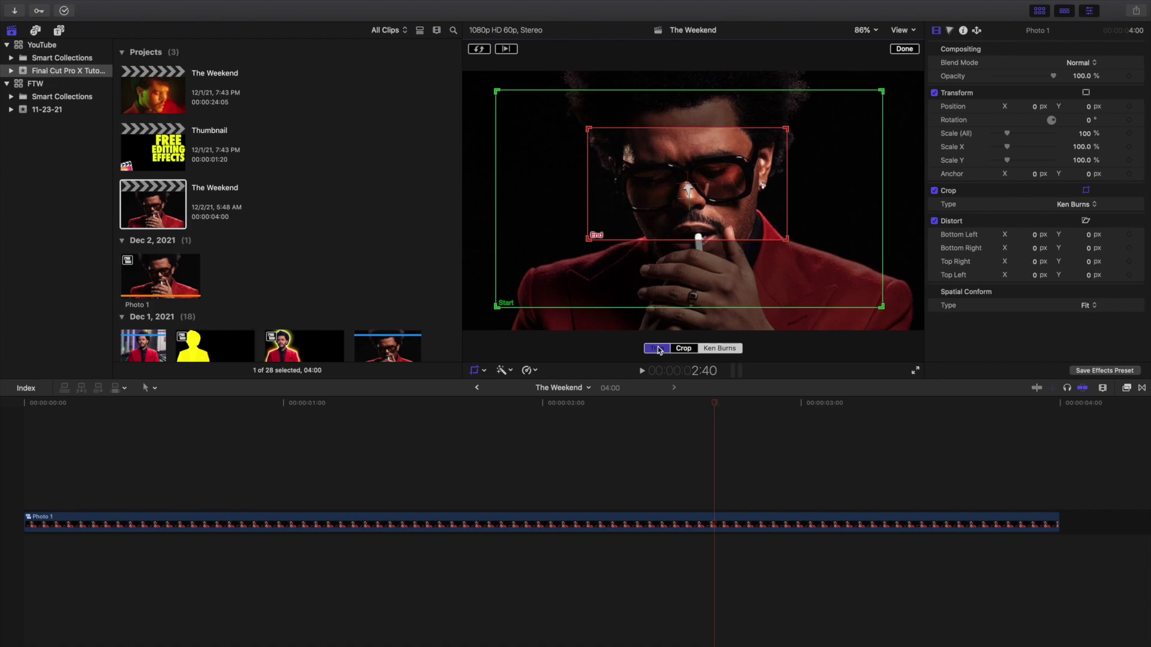
{"action": "left_click", "coordinate": [904, 48]}
{"action": "left_click", "coordinate": [18, 467]}
{"action": "key", "text": "space"}
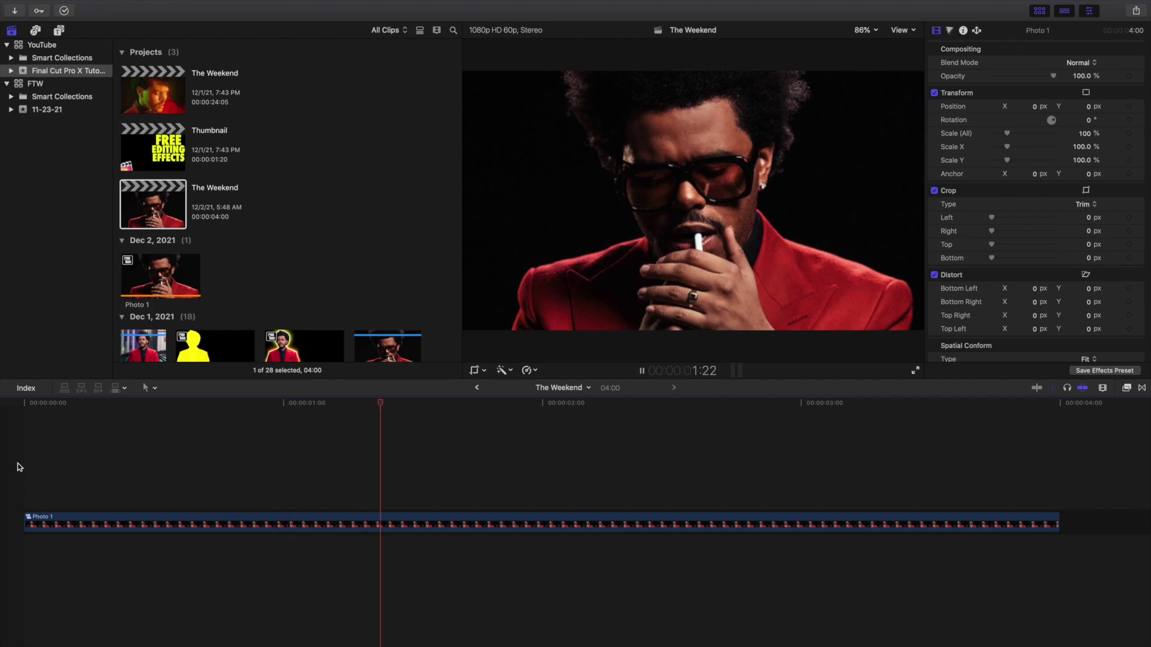
{"action": "key", "text": "space"}
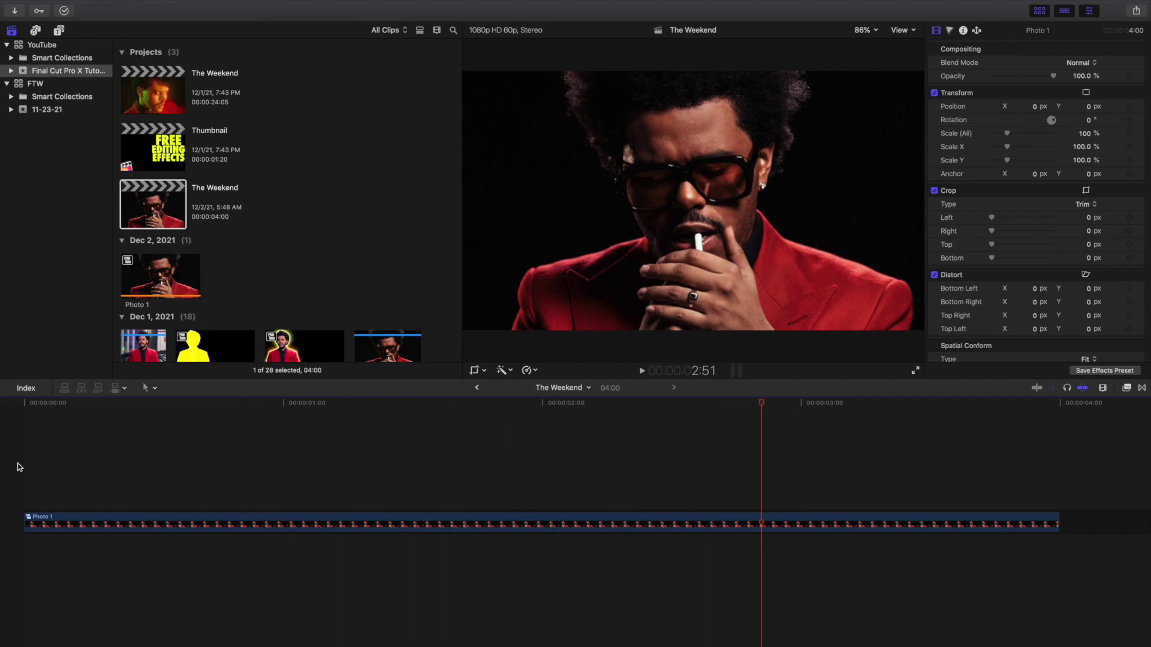
{"action": "left_click", "coordinate": [19, 467]}
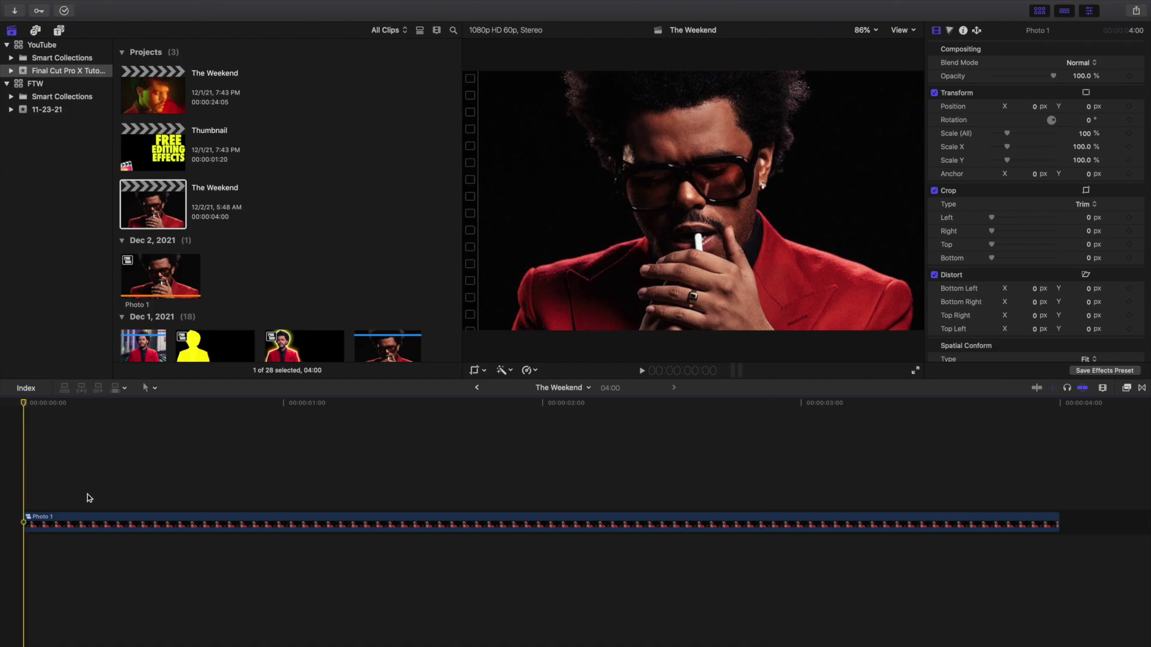
{"action": "left_click", "coordinate": [85, 515]}
Delete Photo 1 and append the After Hours Photo 6 still to the empty timeline.
{"action": "key", "text": "Delete"}
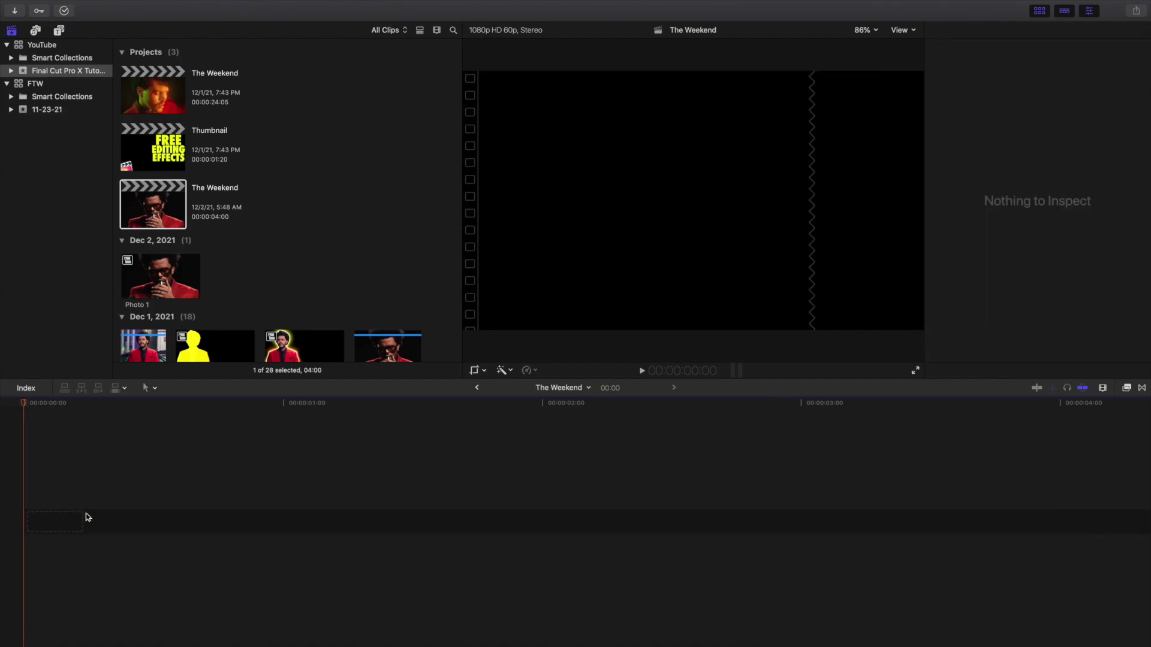
{"action": "scroll", "coordinate": [283, 299], "scroll_direction": "down", "scroll_amount": 6}
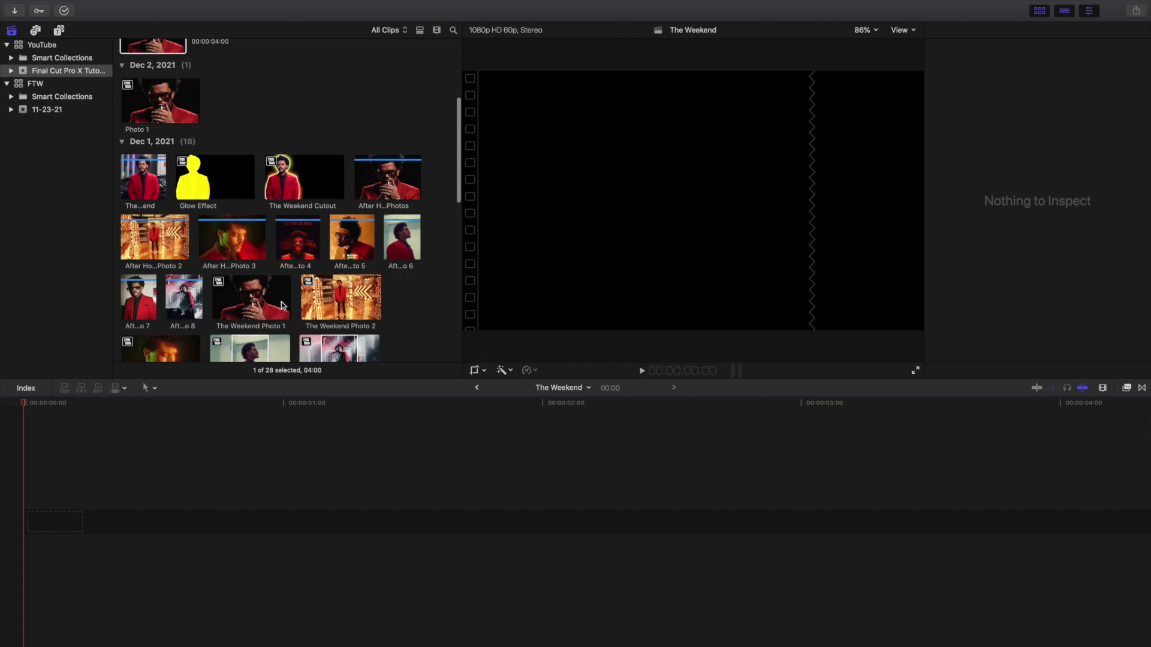
{"action": "left_click", "coordinate": [383, 265]}
{"action": "key", "text": "e"}
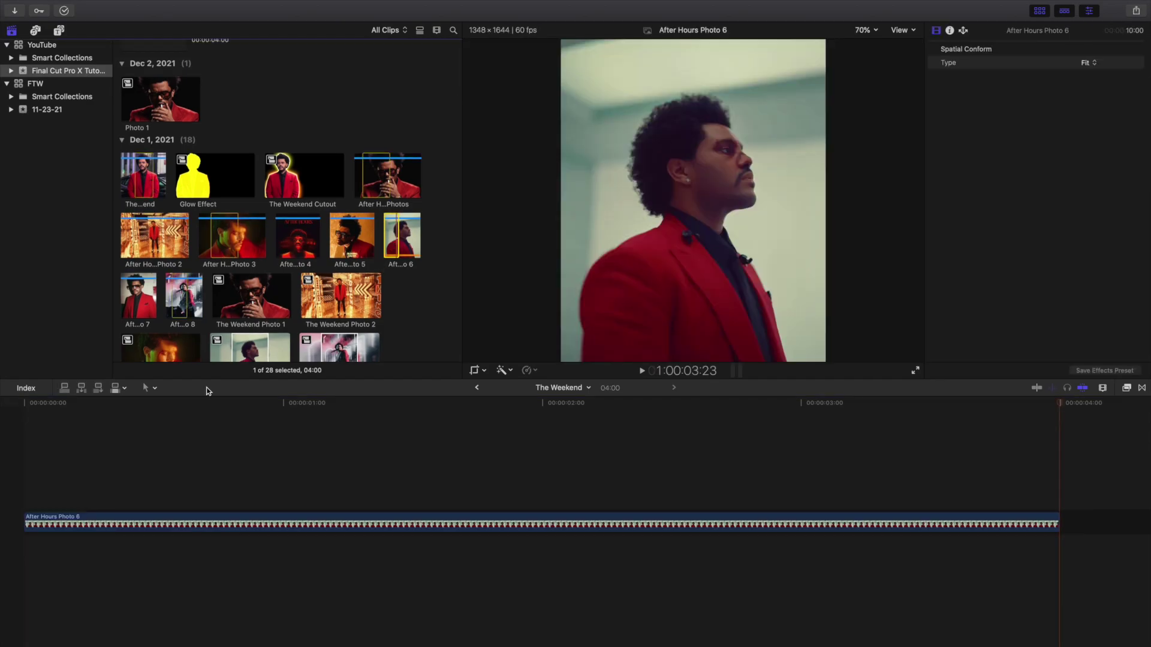
{"action": "left_click", "coordinate": [223, 454]}
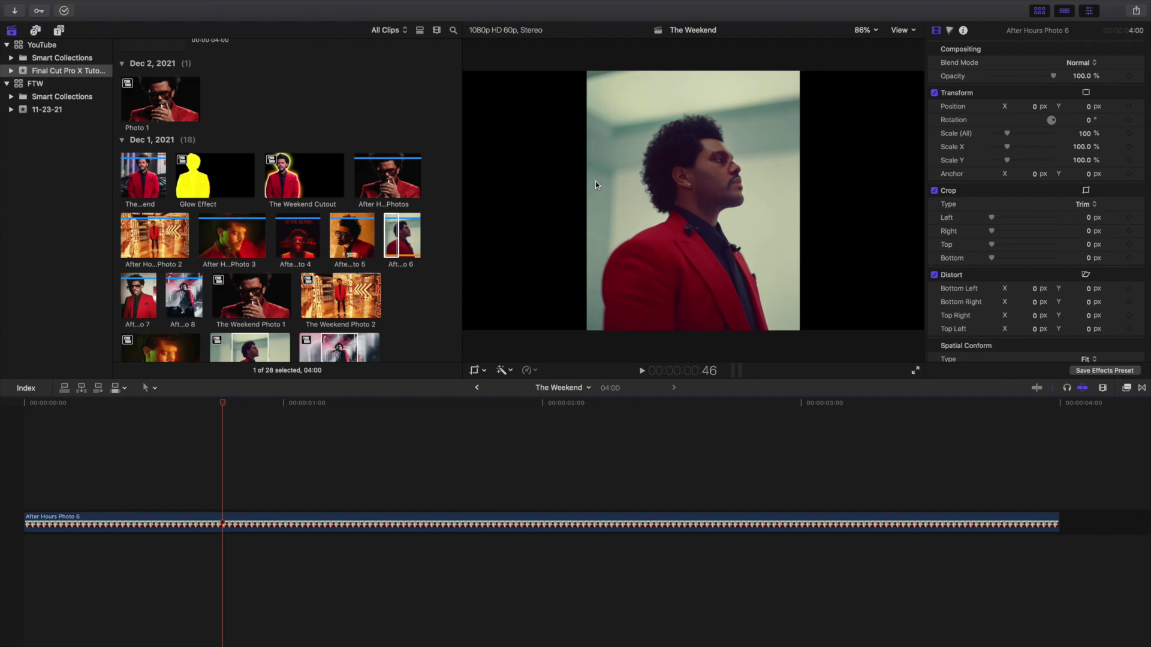
Option-drag a copy of After Hours Photo 6 above the original and set the lower copy to Fill.
{"action": "left_click", "coordinate": [219, 518]}
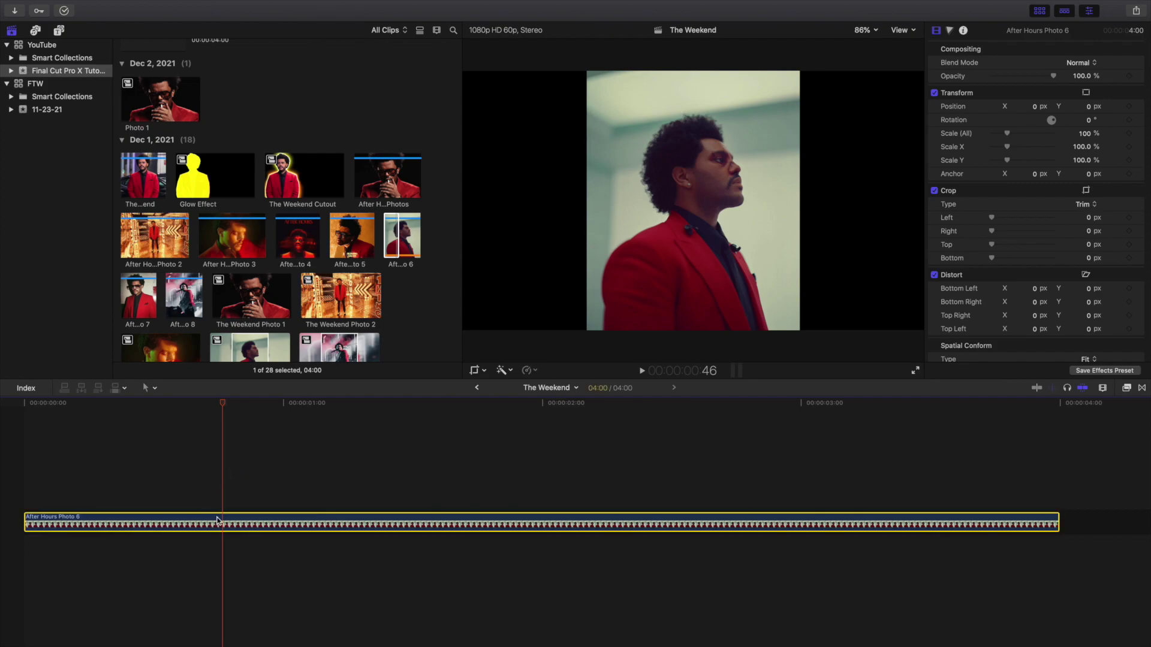
{"action": "left_click_drag", "start_coordinate": [217, 521], "coordinate": [221, 497]}
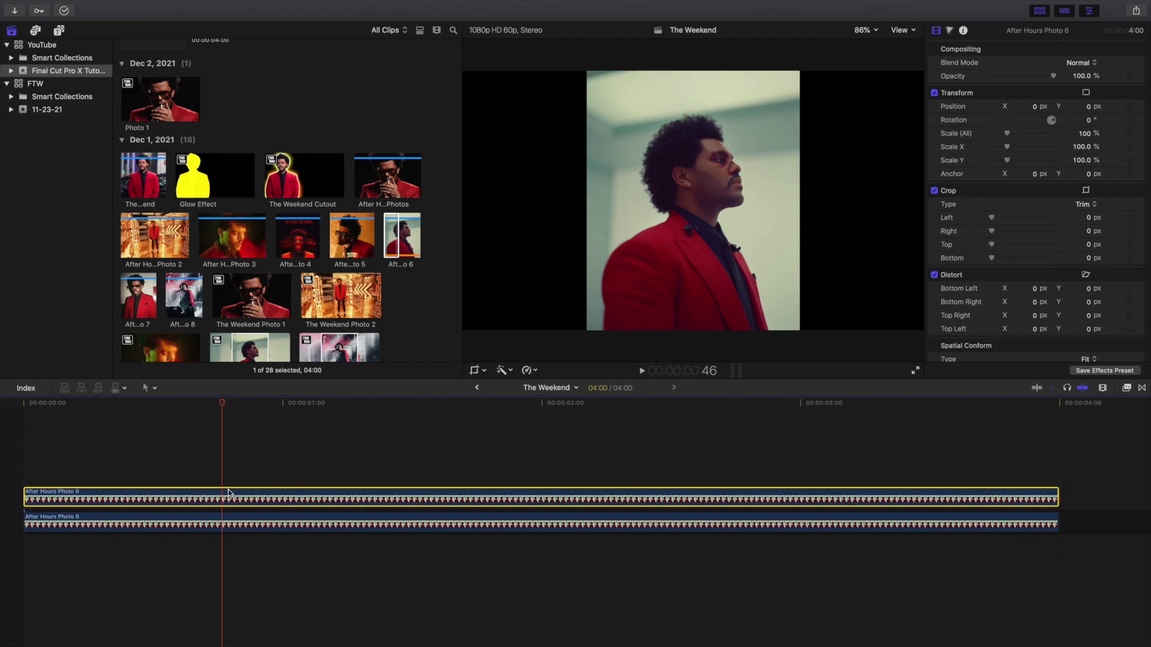
{"action": "left_click", "coordinate": [229, 521]}
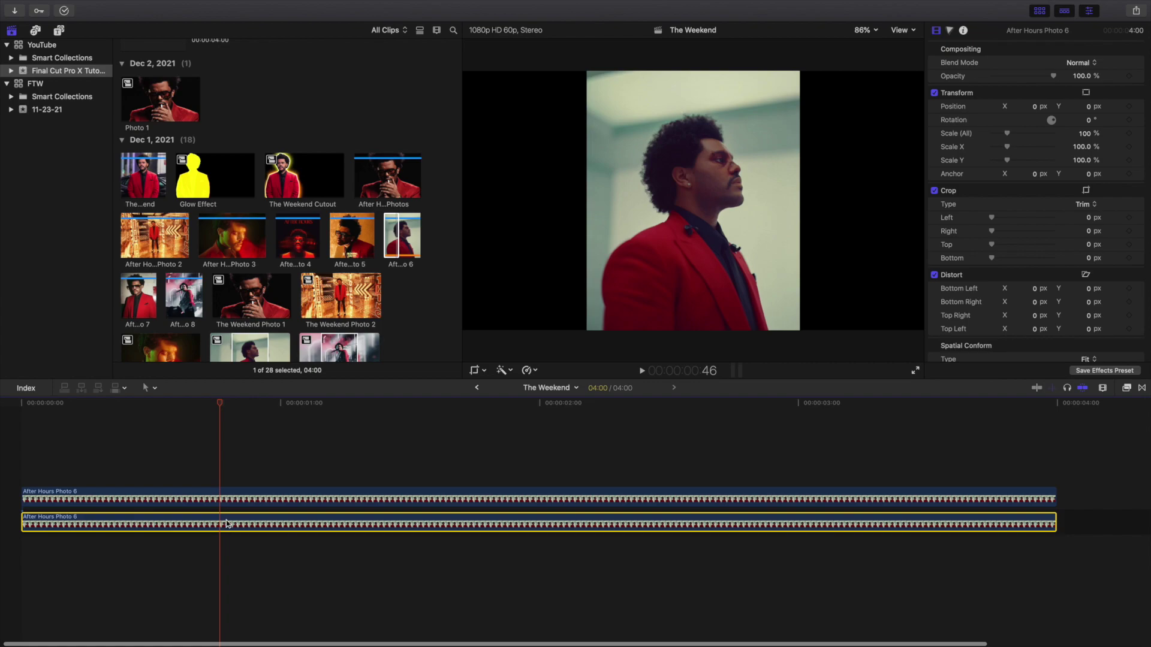
{"action": "scroll", "coordinate": [989, 317], "scroll_direction": "down", "scroll_amount": 1}
{"action": "left_click", "coordinate": [1087, 348]}
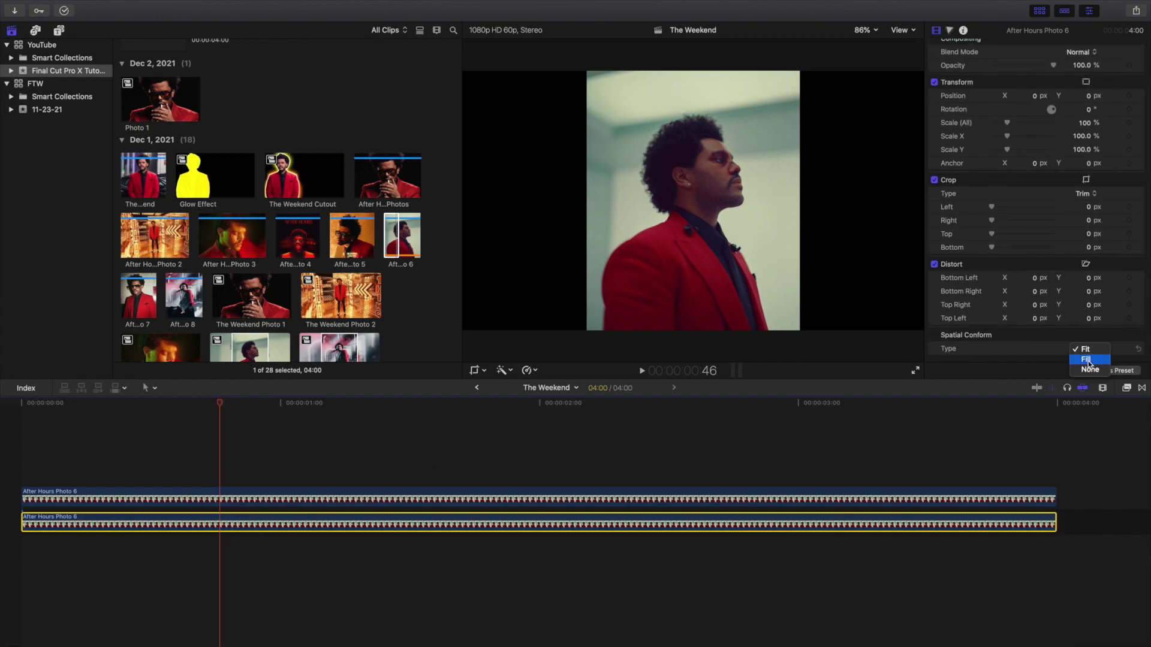
{"action": "left_click", "coordinate": [1088, 360]}
{"action": "scroll", "coordinate": [1023, 244], "scroll_direction": "up", "scroll_amount": 1}
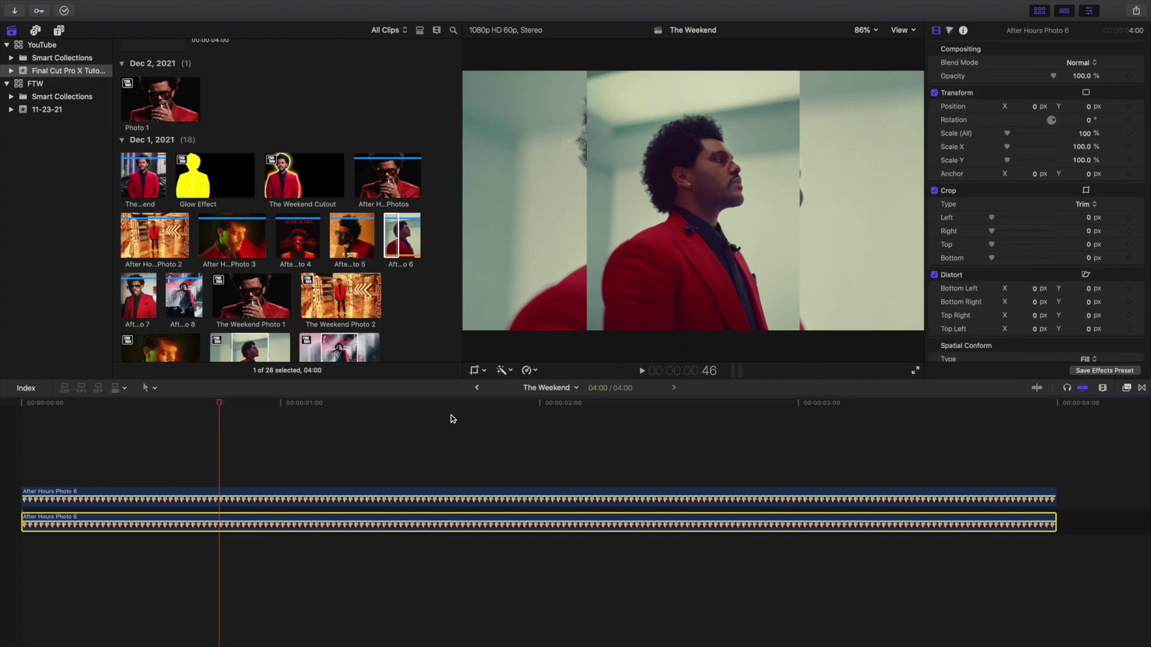
Apply a Gaussian blur to the lower After Hours Photo 6 copy and set Amount to 25.
{"action": "left_click", "coordinate": [1127, 388]}
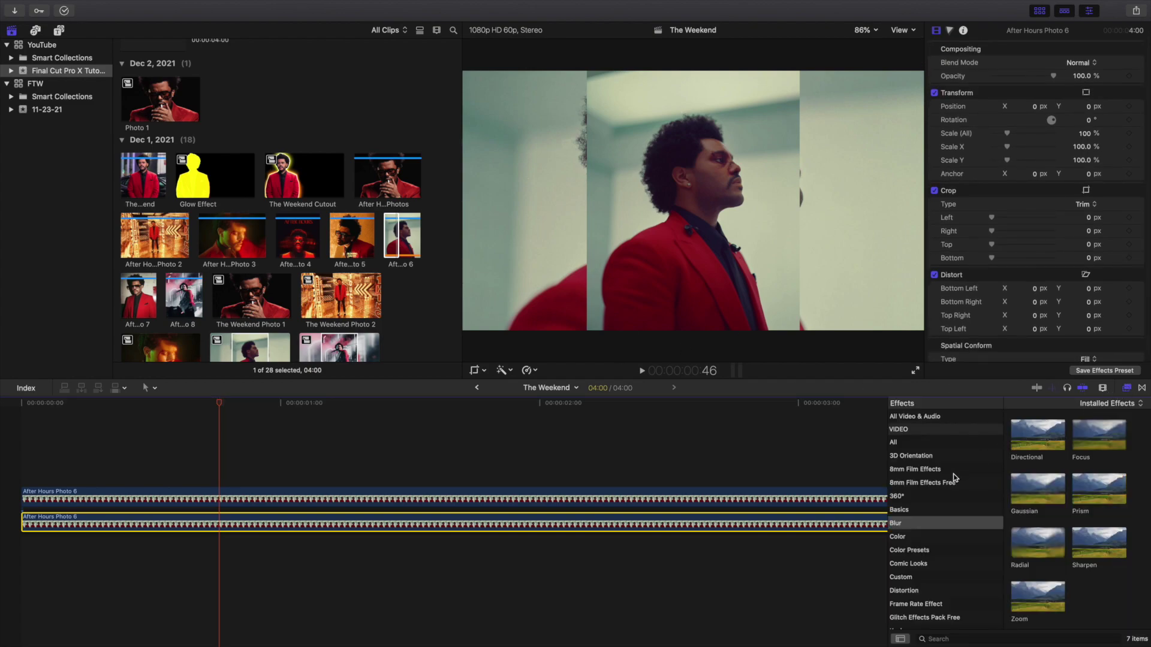
{"action": "left_click", "coordinate": [1037, 491]}
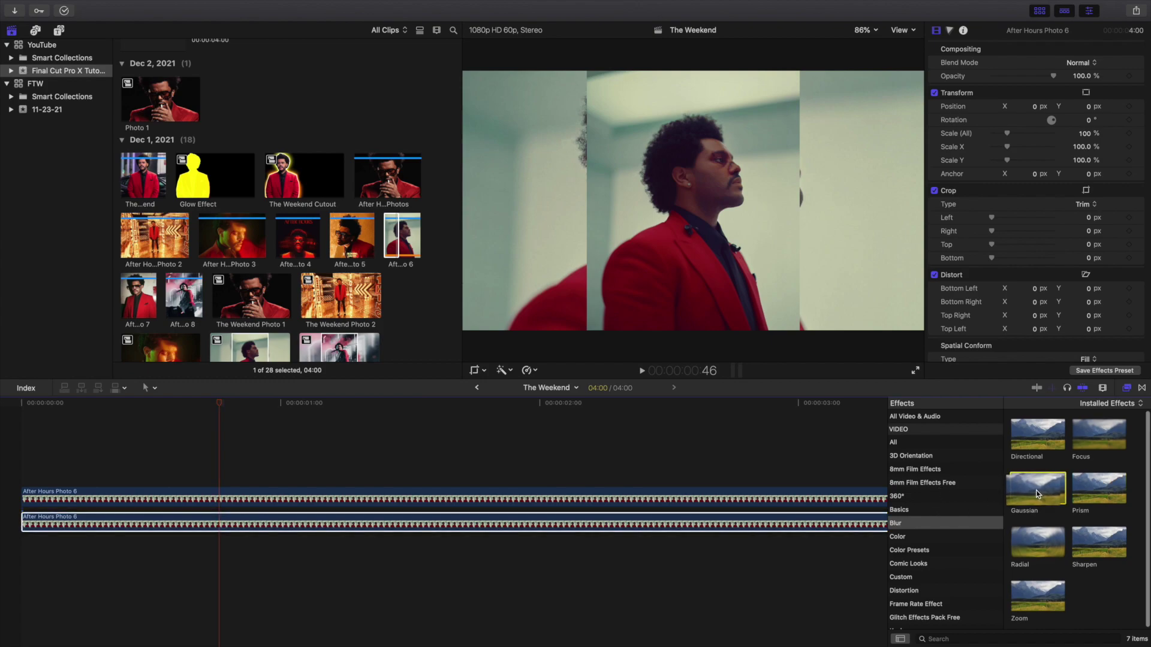
{"action": "left_click_drag", "start_coordinate": [1002, 498], "coordinate": [821, 522]}
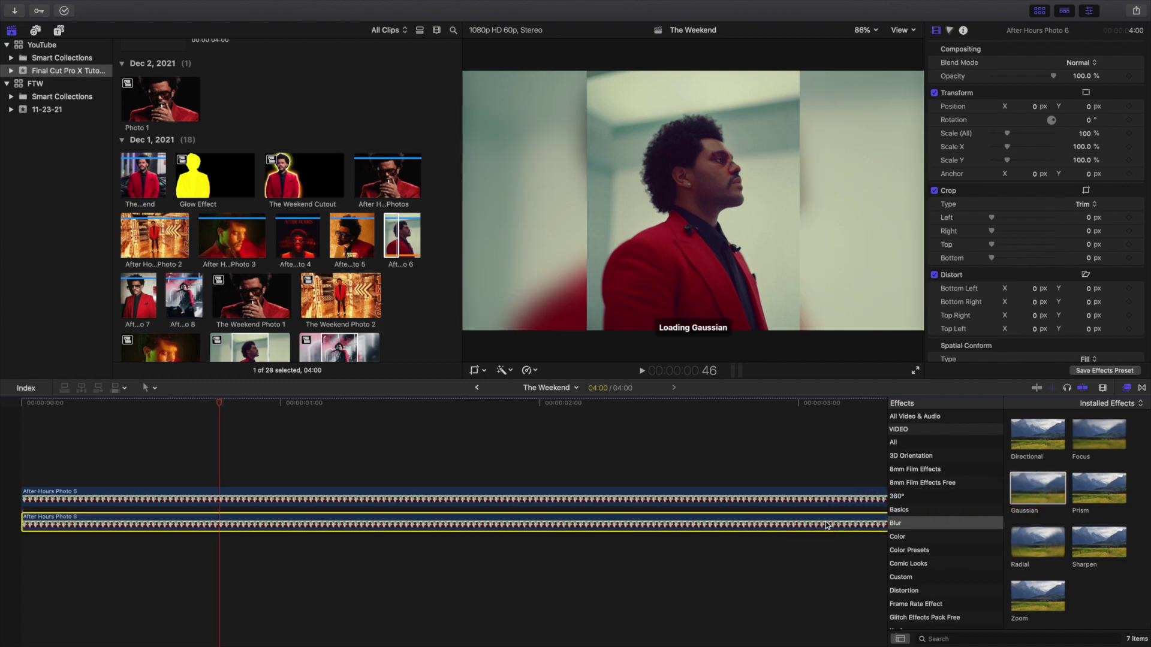
{"action": "left_click", "coordinate": [1127, 388]}
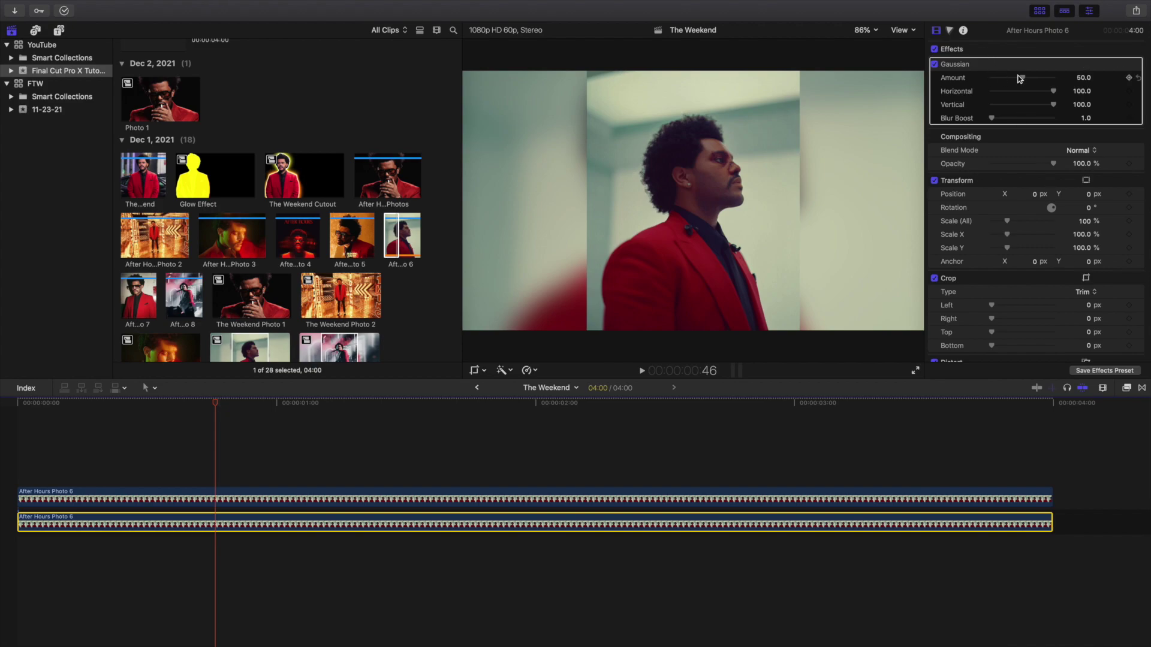
{"action": "left_click", "coordinate": [1083, 78]}
{"action": "type", "text": "25"}
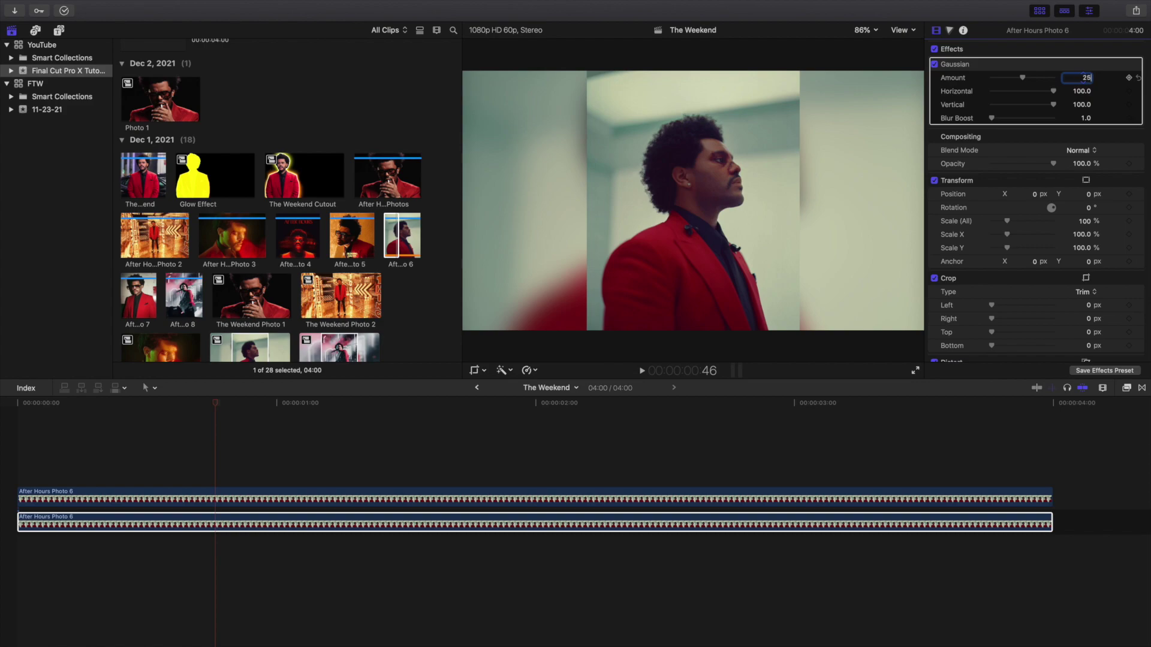
{"action": "key", "text": "Return"}
{"action": "left_click", "coordinate": [214, 435]}
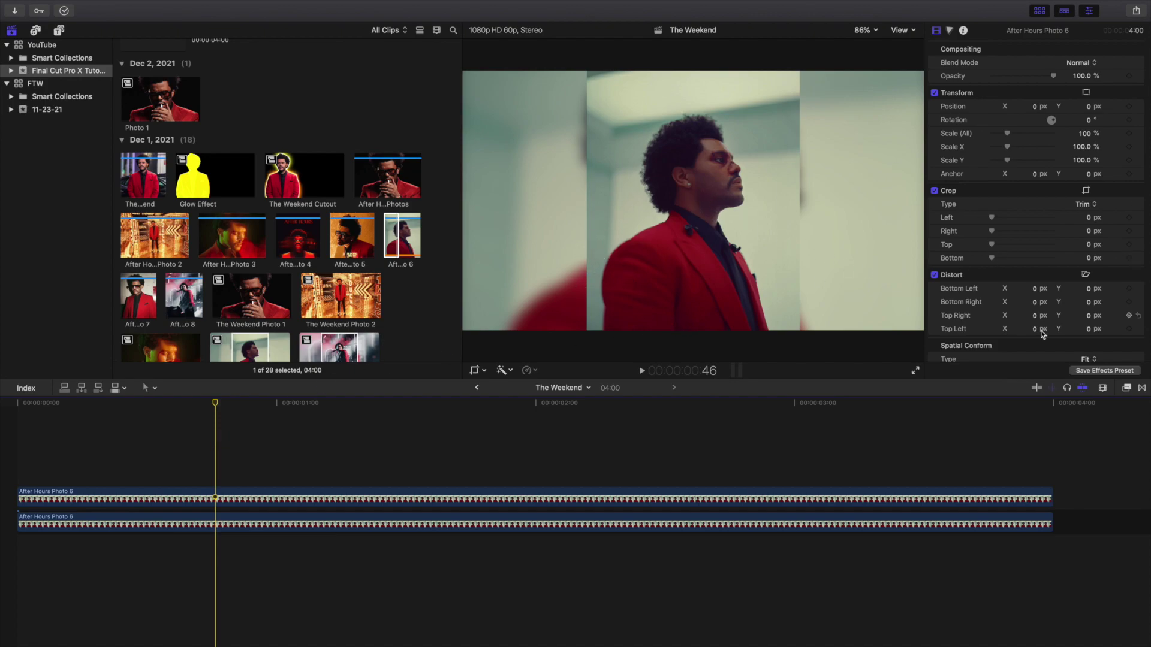
Find the Simple Border effect by searching 'bor' and apply it to the top photo.
{"action": "left_click", "coordinate": [1126, 387]}
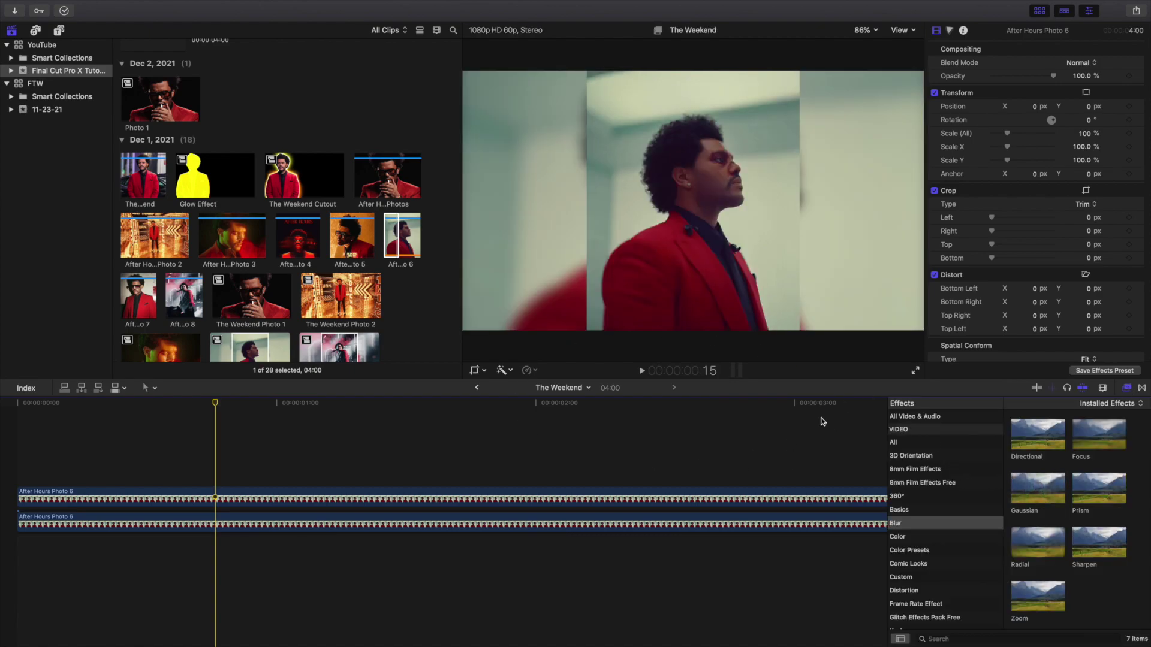
{"action": "left_click", "coordinate": [916, 443]}
{"action": "left_click", "coordinate": [948, 638]}
{"action": "type", "text": "bor"}
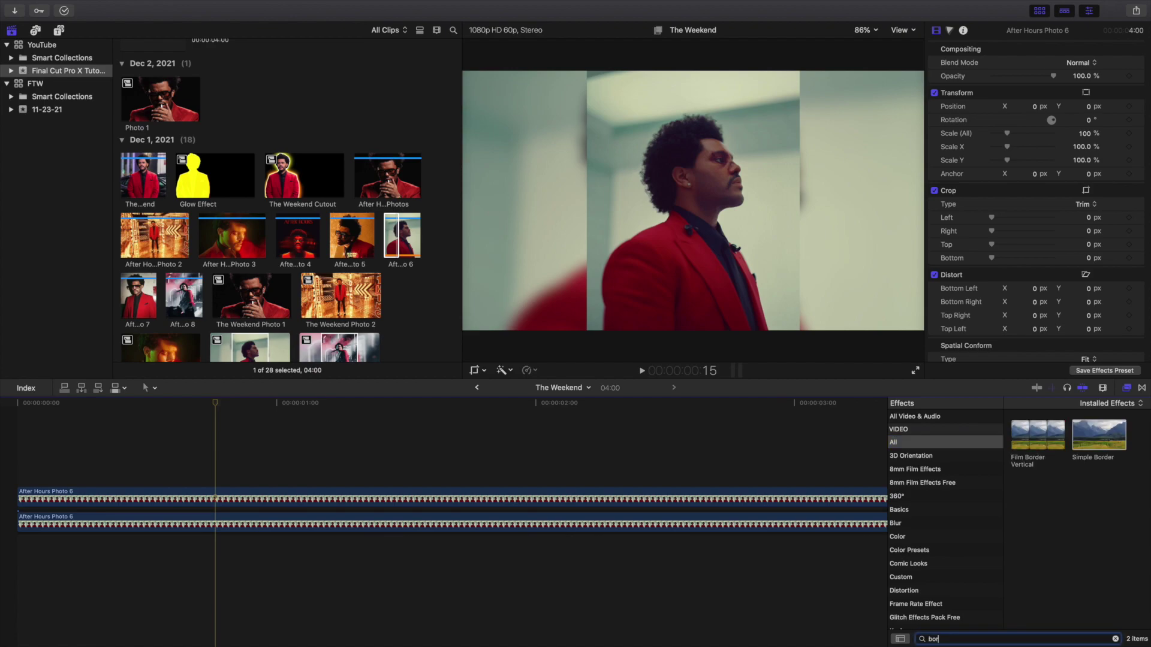
{"action": "left_click_drag", "start_coordinate": [1100, 434], "coordinate": [837, 500]}
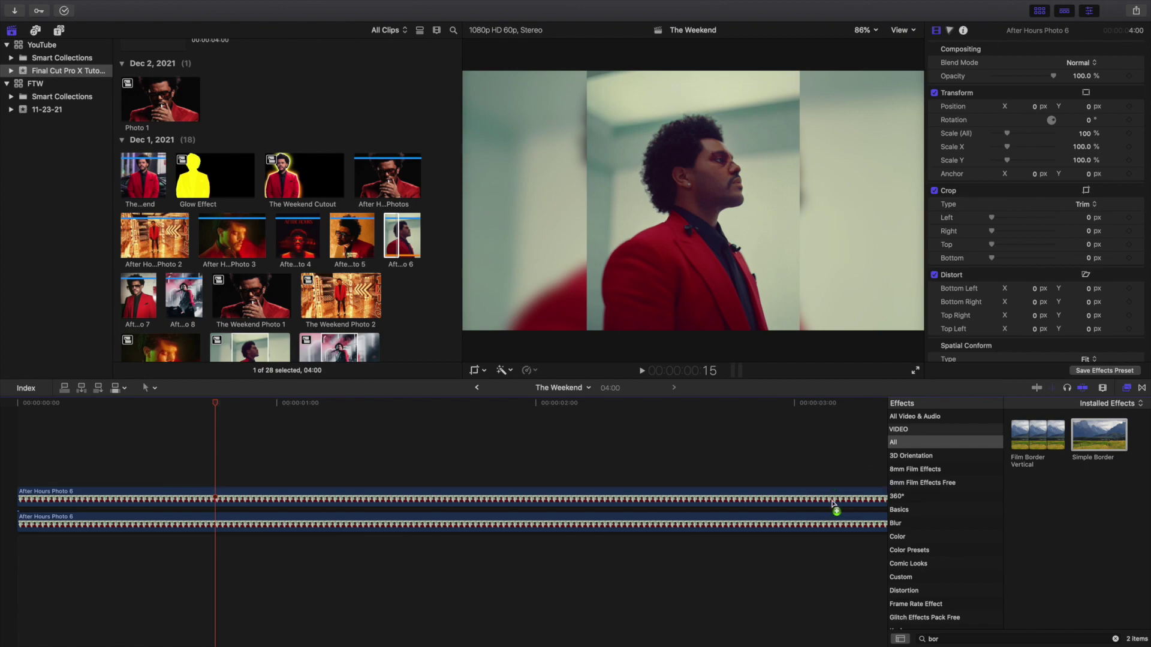
{"action": "left_click", "coordinate": [1126, 389]}
Set the top photo's Simple Border colour to white.
{"action": "left_click", "coordinate": [217, 495]}
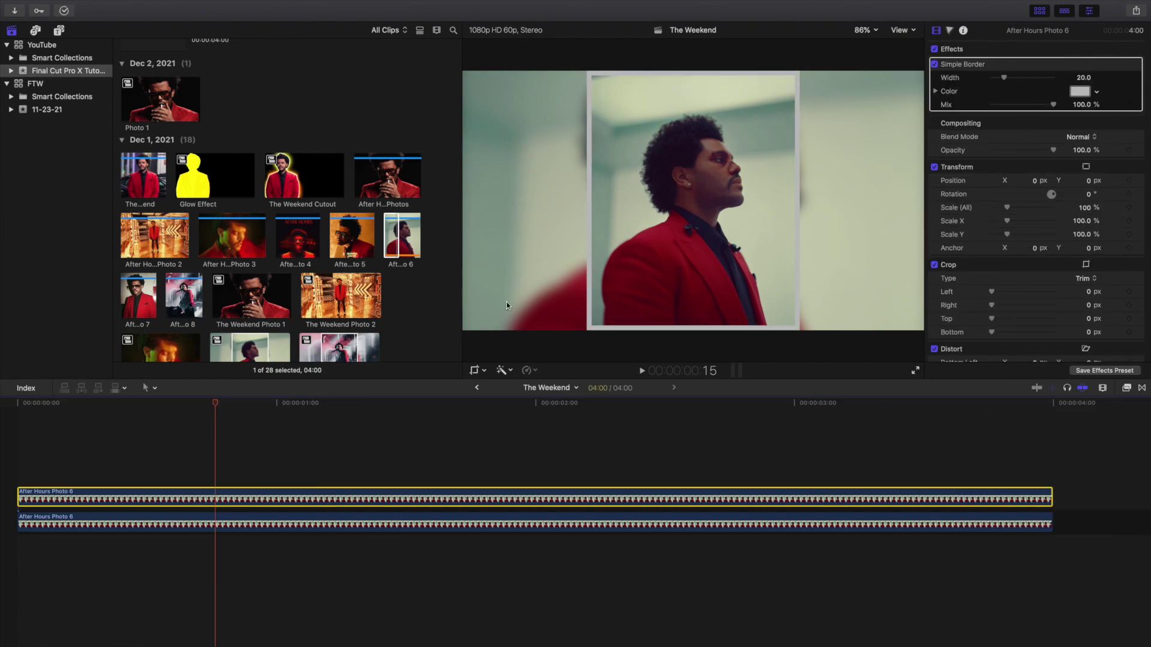
{"action": "left_click", "coordinate": [1099, 95]}
{"action": "left_click", "coordinate": [1010, 106]}
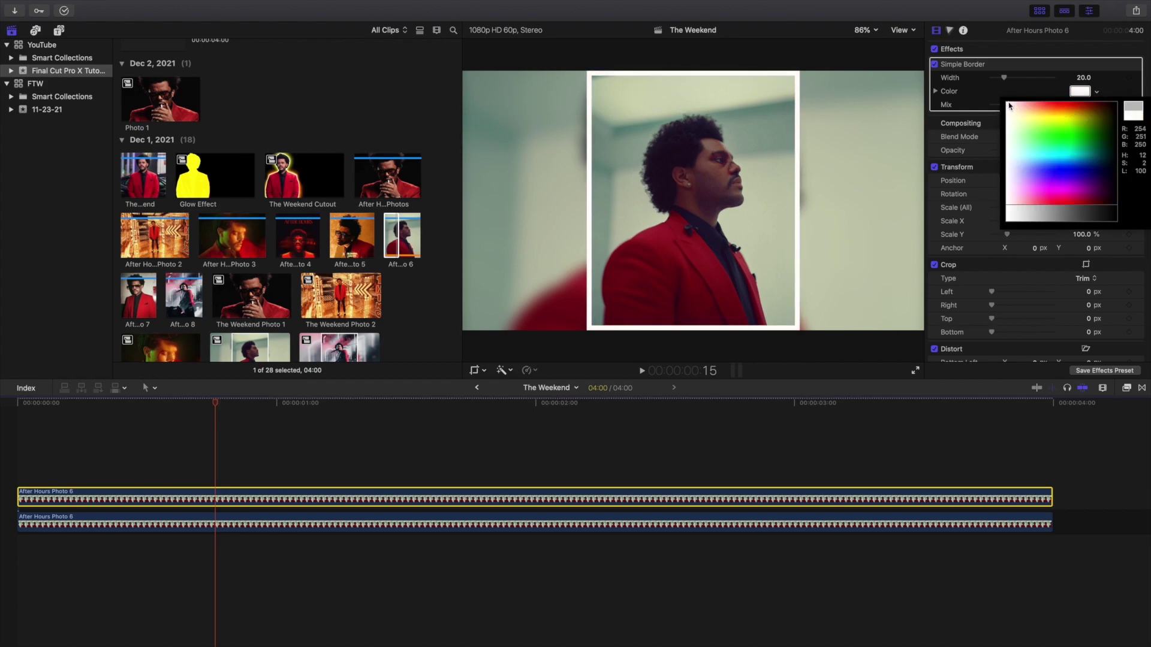
{"action": "left_click", "coordinate": [914, 158]}
{"action": "left_click", "coordinate": [205, 476]}
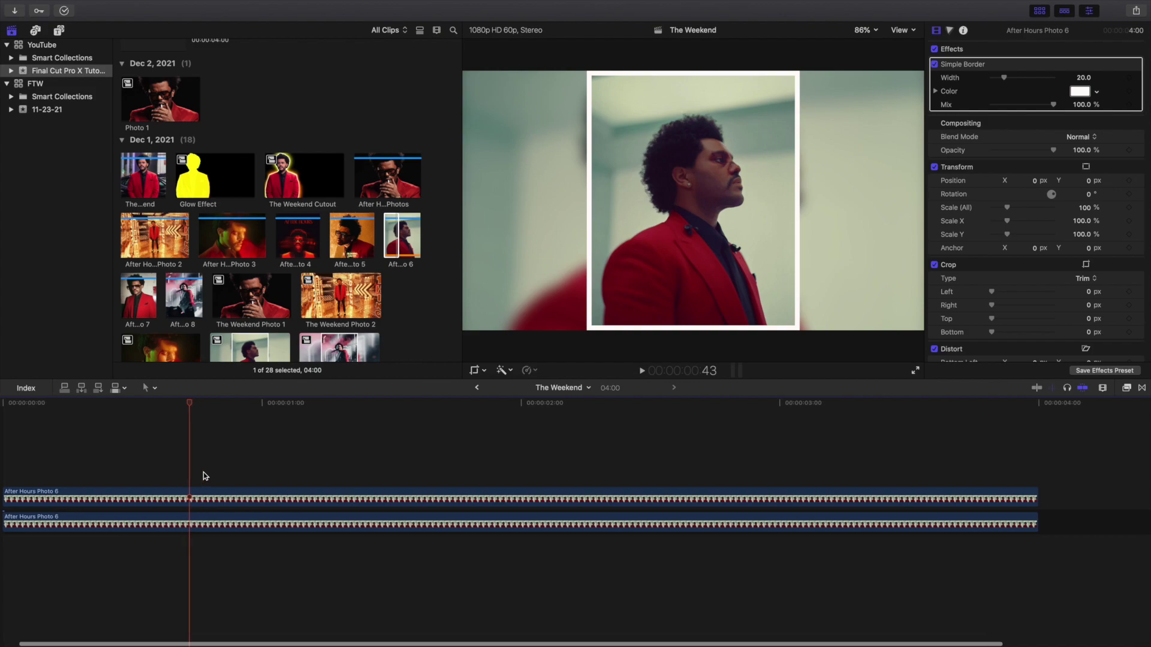
Combine the two stacked photo clips into a compound clip named Photo 2.
{"action": "left_click_drag", "start_coordinate": [193, 470], "coordinate": [260, 523]}
{"action": "key", "text": "alt+g"}
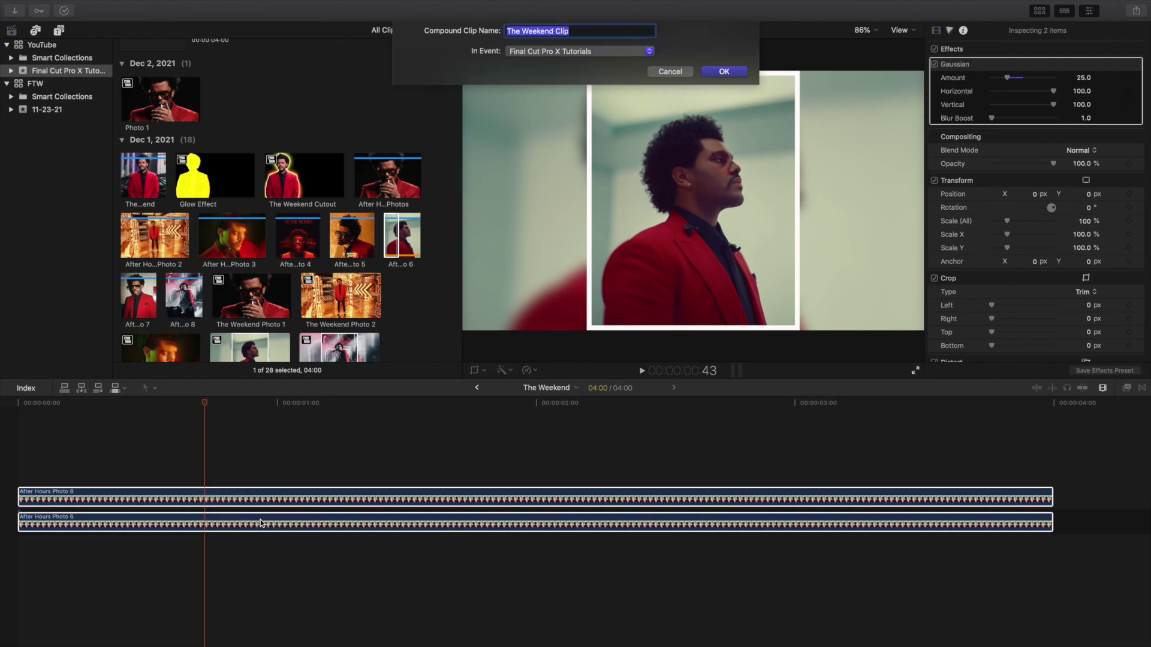
{"action": "type", "text": "P"}
{"action": "key", "text": "Return"}
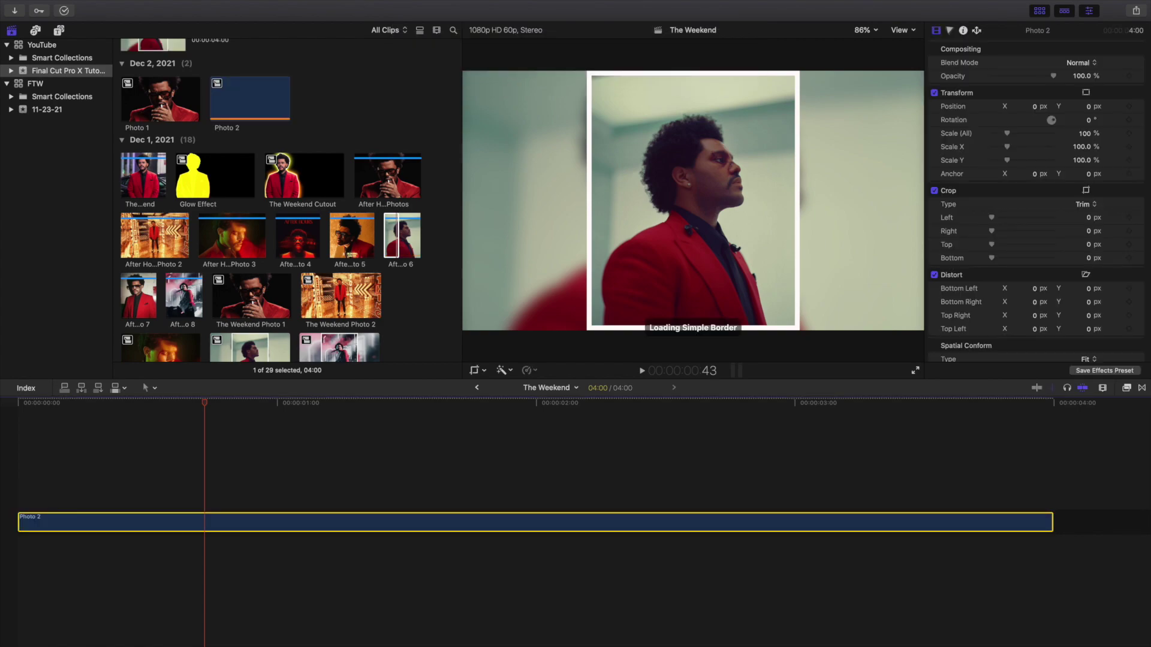
Return the playhead to the start and select the four-second The Weekend project.
{"action": "left_click", "coordinate": [9, 492]}
{"action": "scroll", "coordinate": [151, 344], "scroll_direction": "up", "scroll_amount": 5}
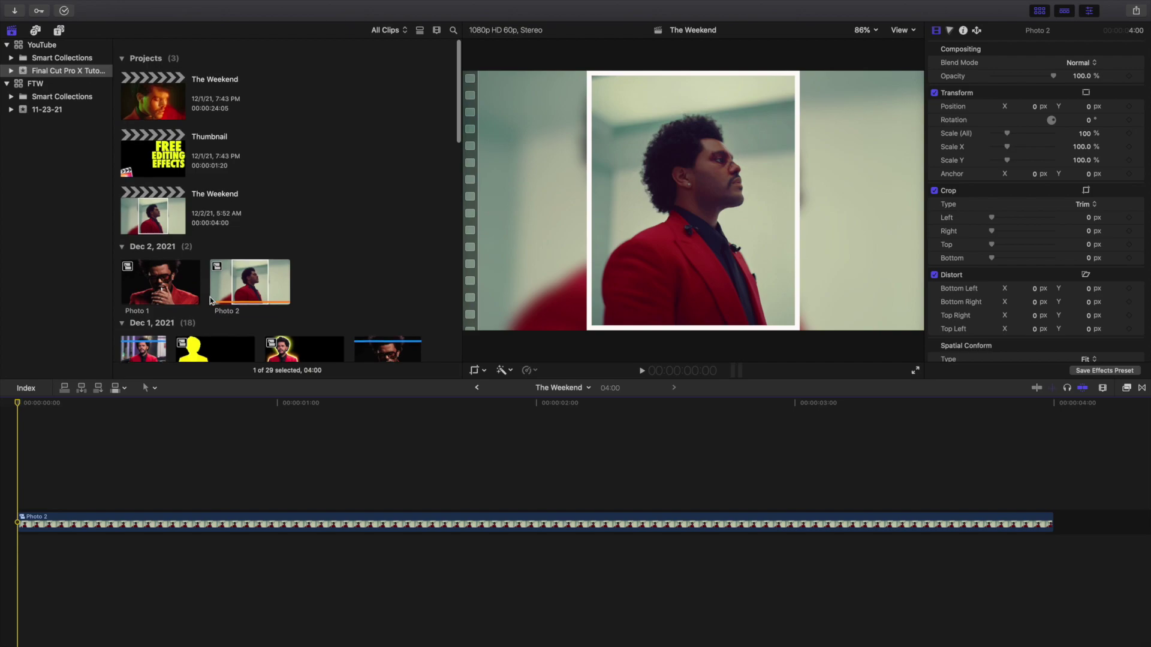
{"action": "left_click", "coordinate": [167, 217]}
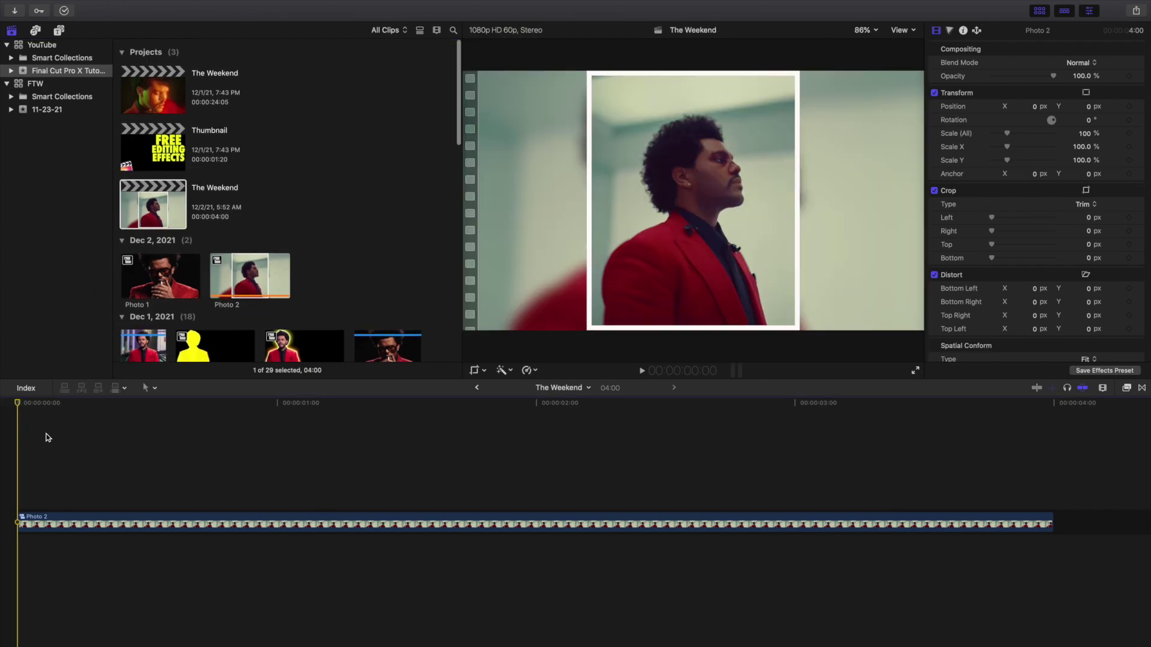
Try a Ken Burns framing on Photo 2 and preview its zoom.
{"action": "left_click", "coordinate": [473, 369]}
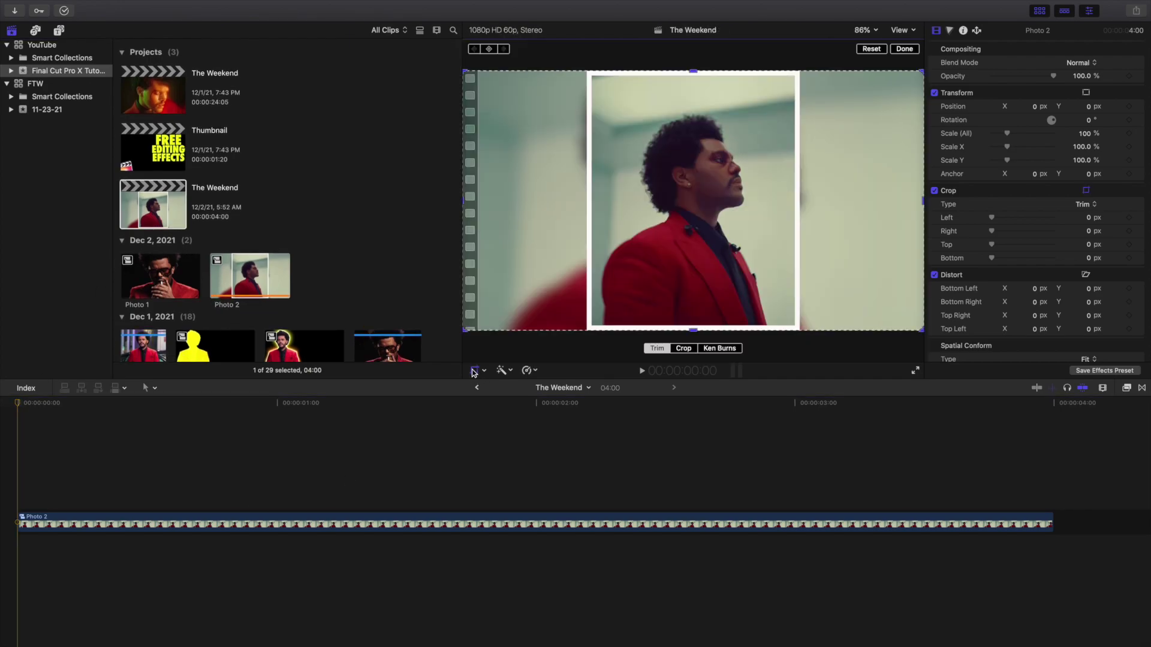
{"action": "left_click", "coordinate": [712, 349]}
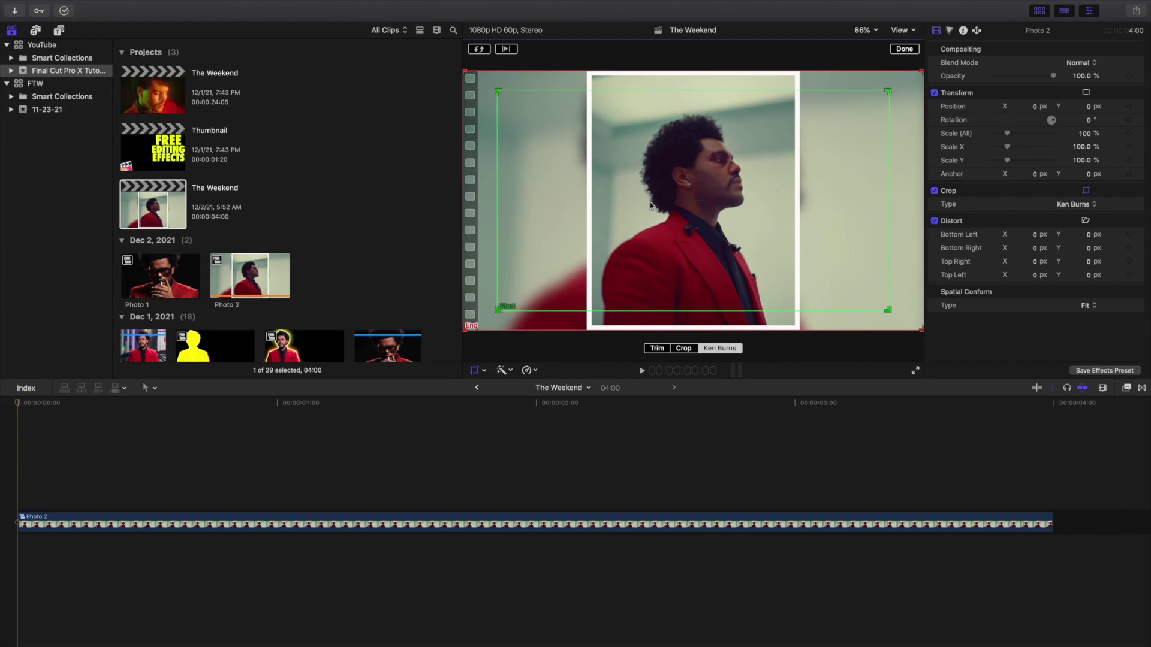
{"action": "left_click", "coordinate": [902, 49]}
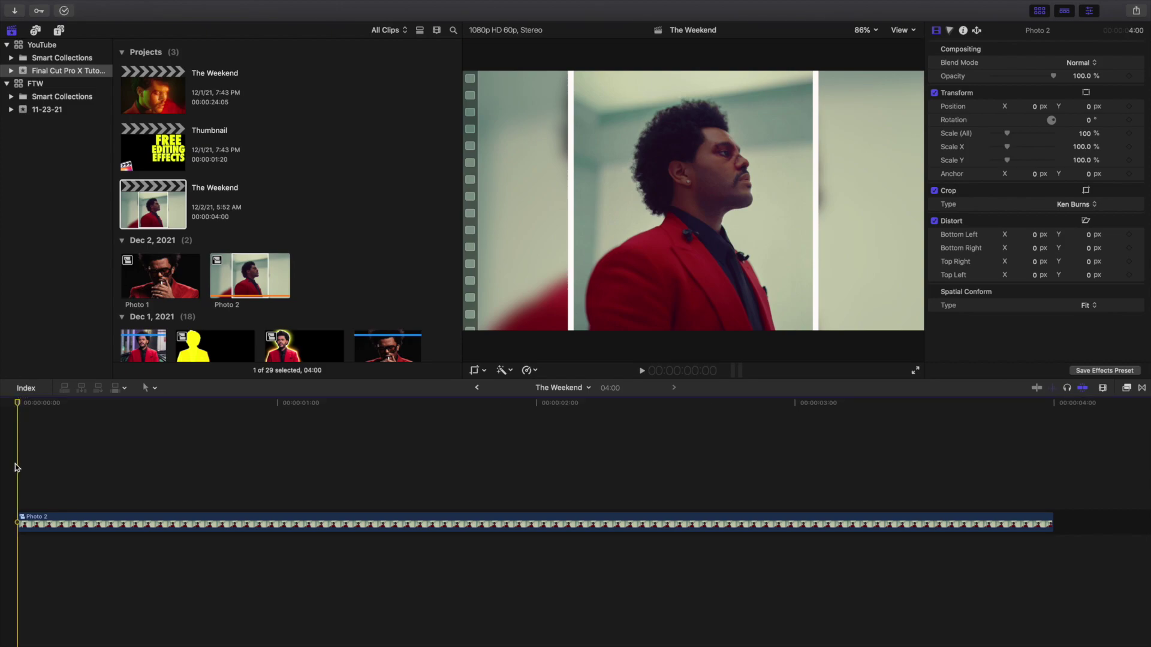
{"action": "key", "text": "space"}
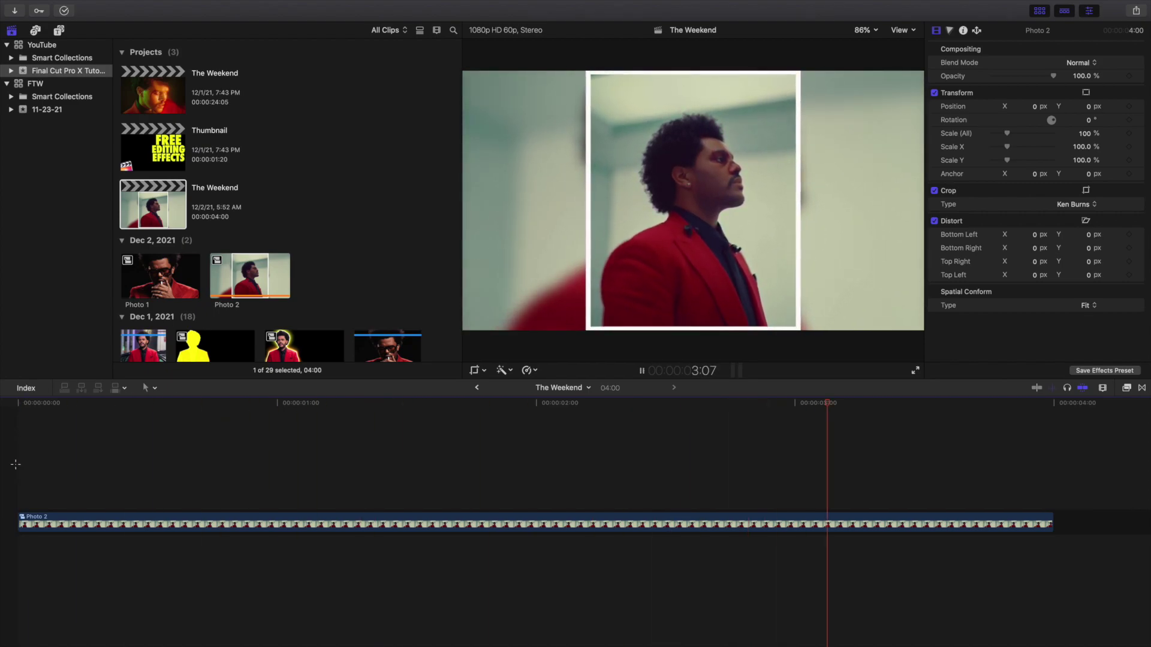
{"action": "left_click", "coordinate": [15, 464]}
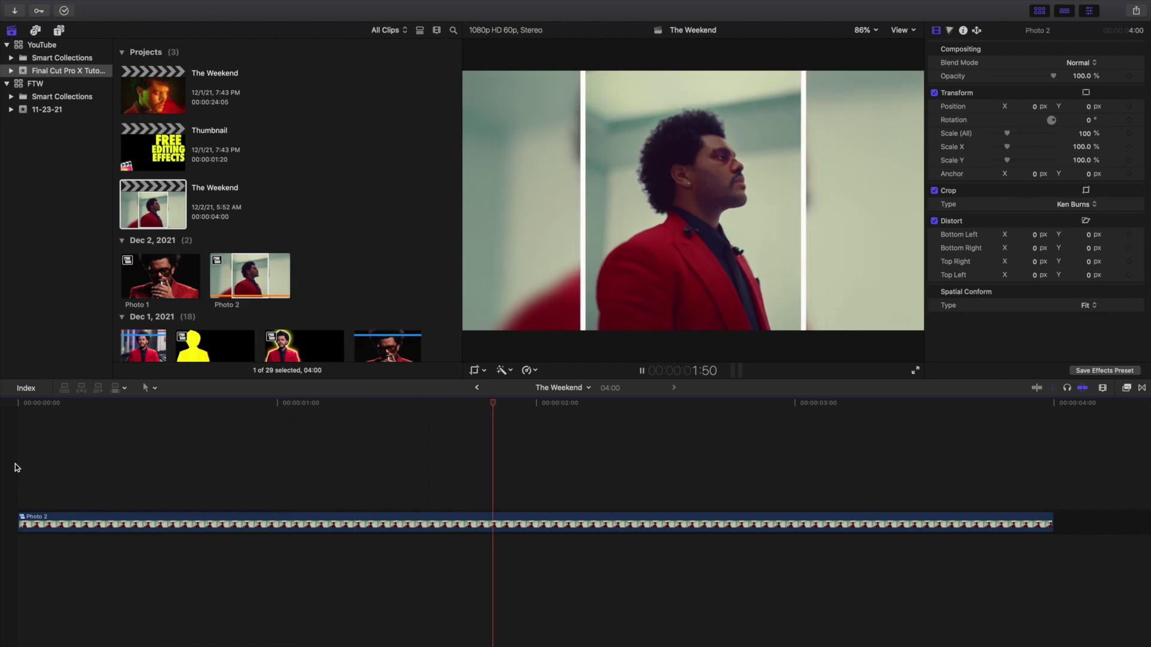
{"action": "left_click", "coordinate": [16, 465]}
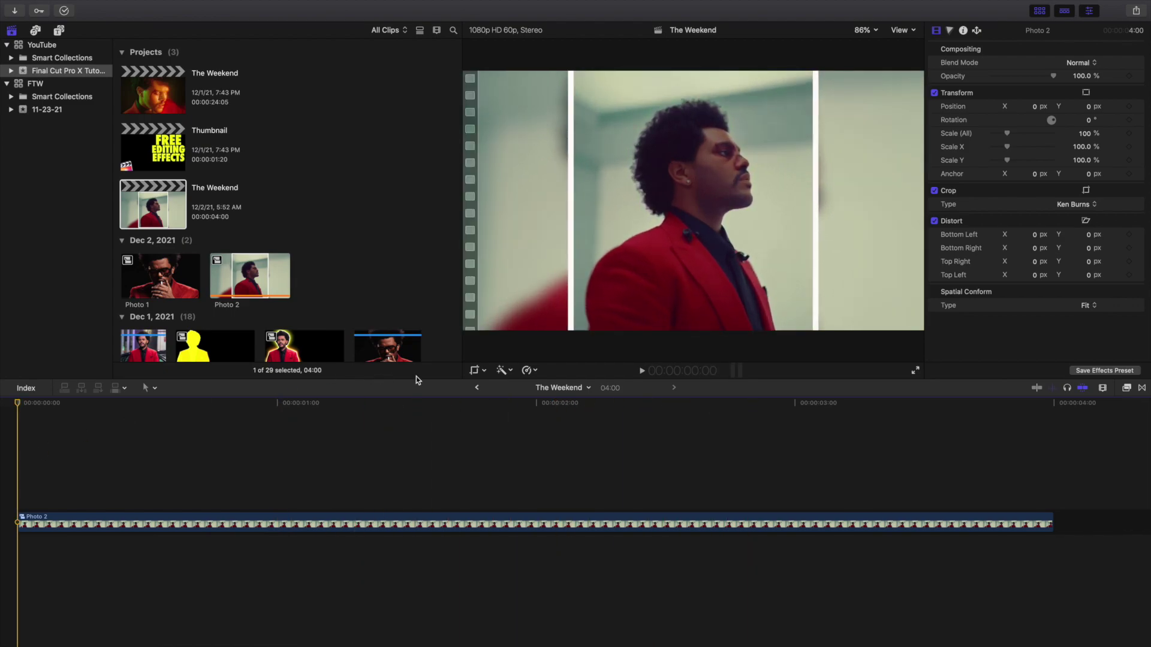
Switch Photo 2's crop to Trim with all edges at 0 px.
{"action": "left_click", "coordinate": [474, 370]}
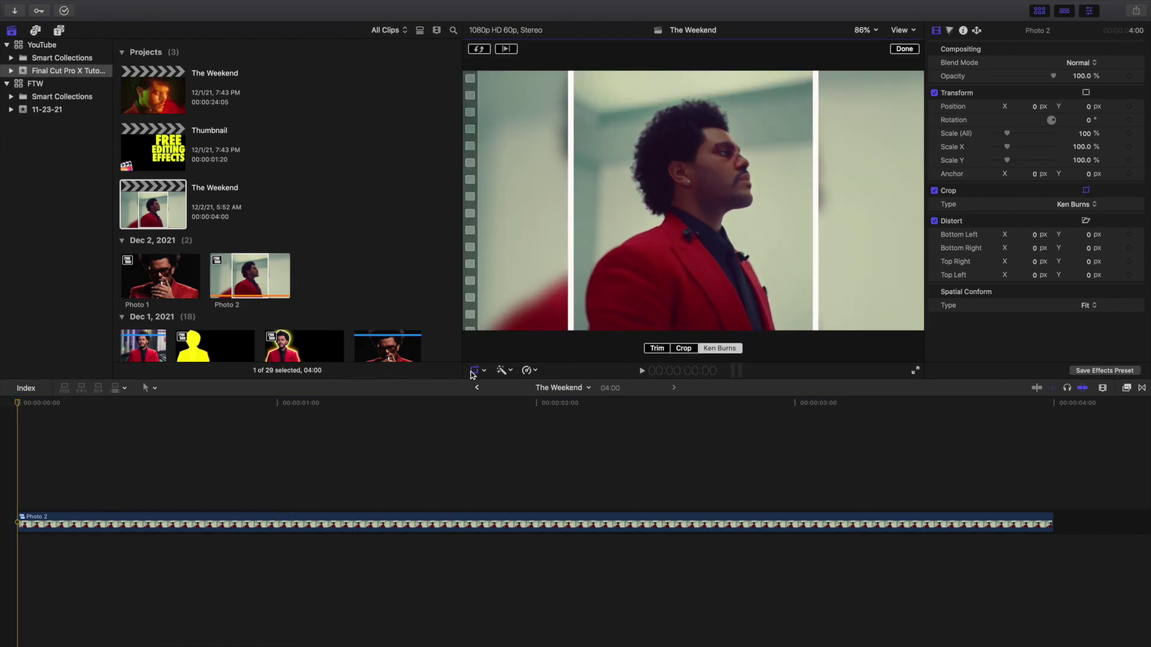
{"action": "left_click", "coordinate": [657, 348]}
{"action": "left_click", "coordinate": [905, 49]}
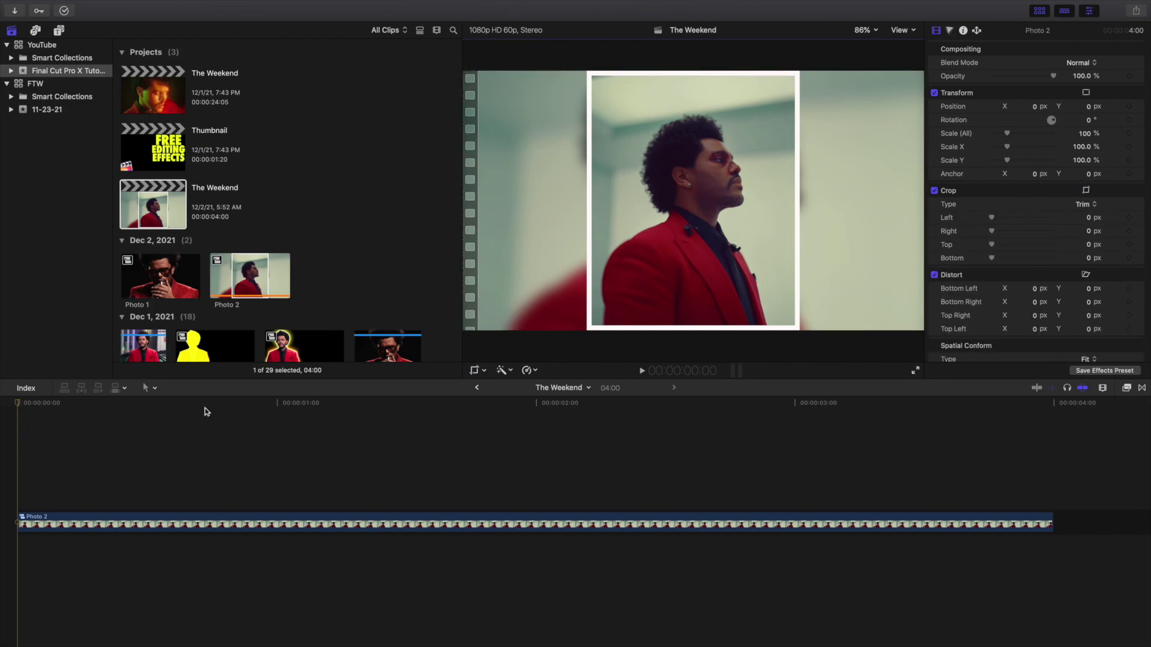
Keyframe Photo 2's scale at 100% at 0:00 and 131% at 3:08.
{"action": "left_click", "coordinate": [3, 502]}
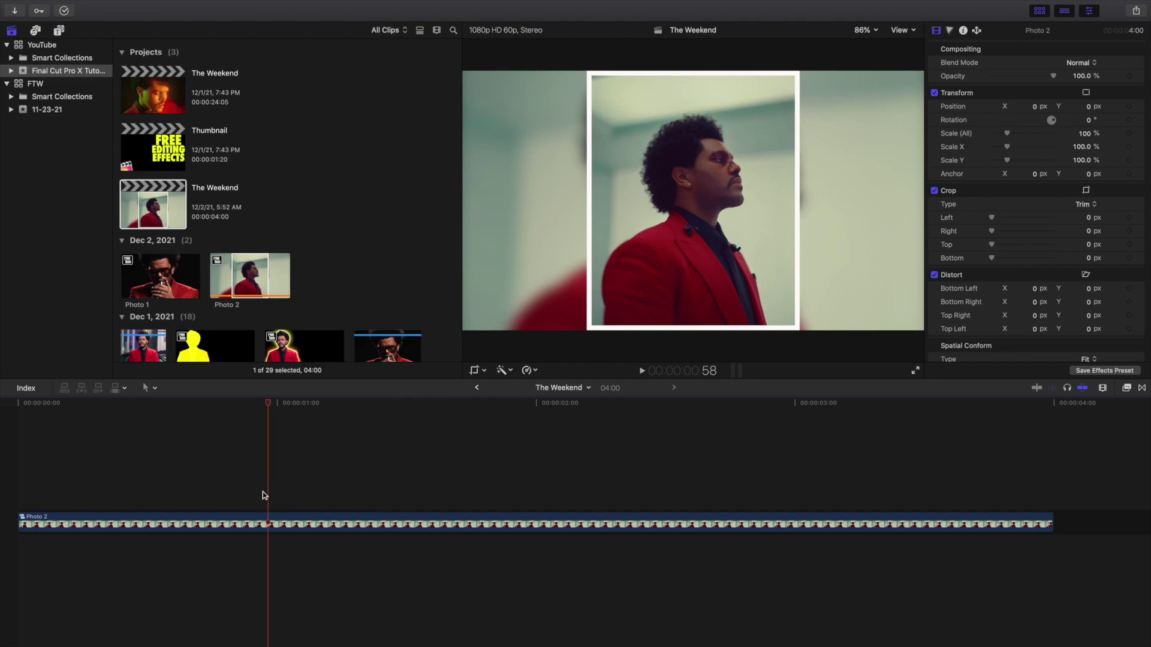
{"action": "left_click", "coordinate": [59, 526]}
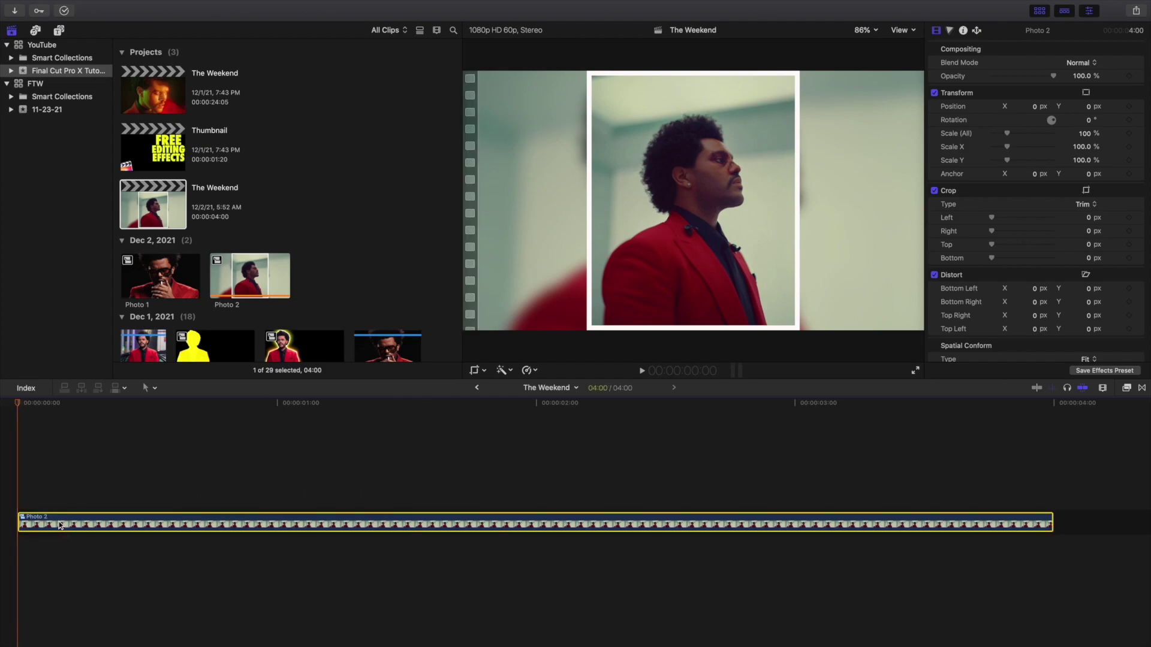
{"action": "mouse_move", "coordinate": [1070, 130]}
{"action": "left_click", "coordinate": [1129, 133]}
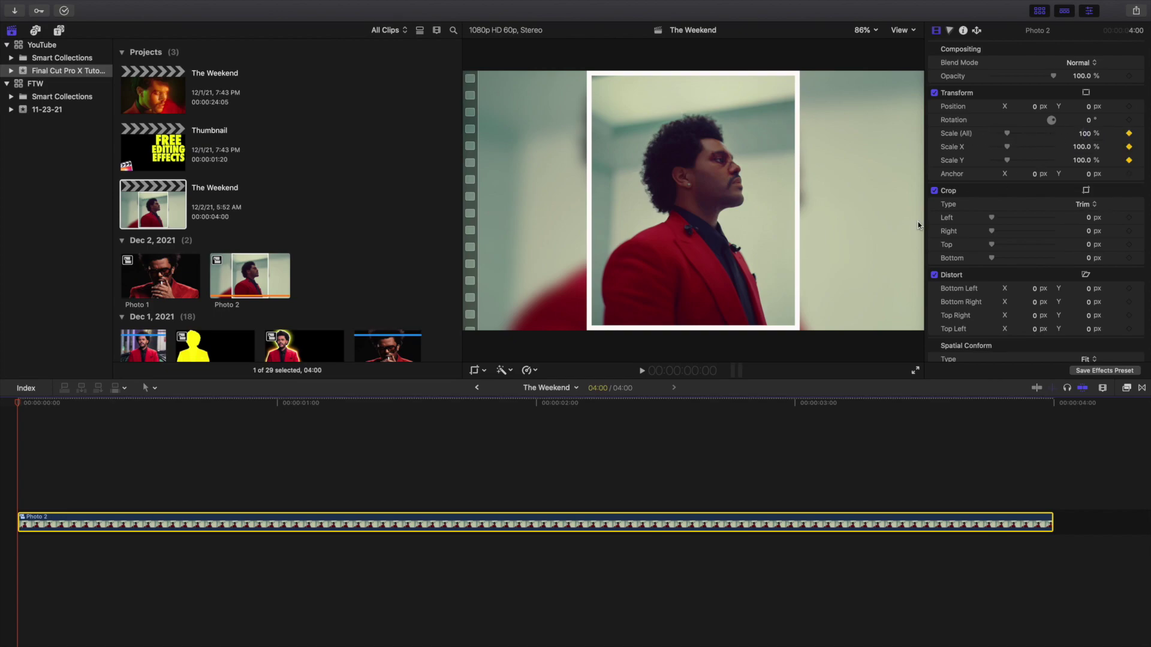
{"action": "left_click", "coordinate": [830, 430]}
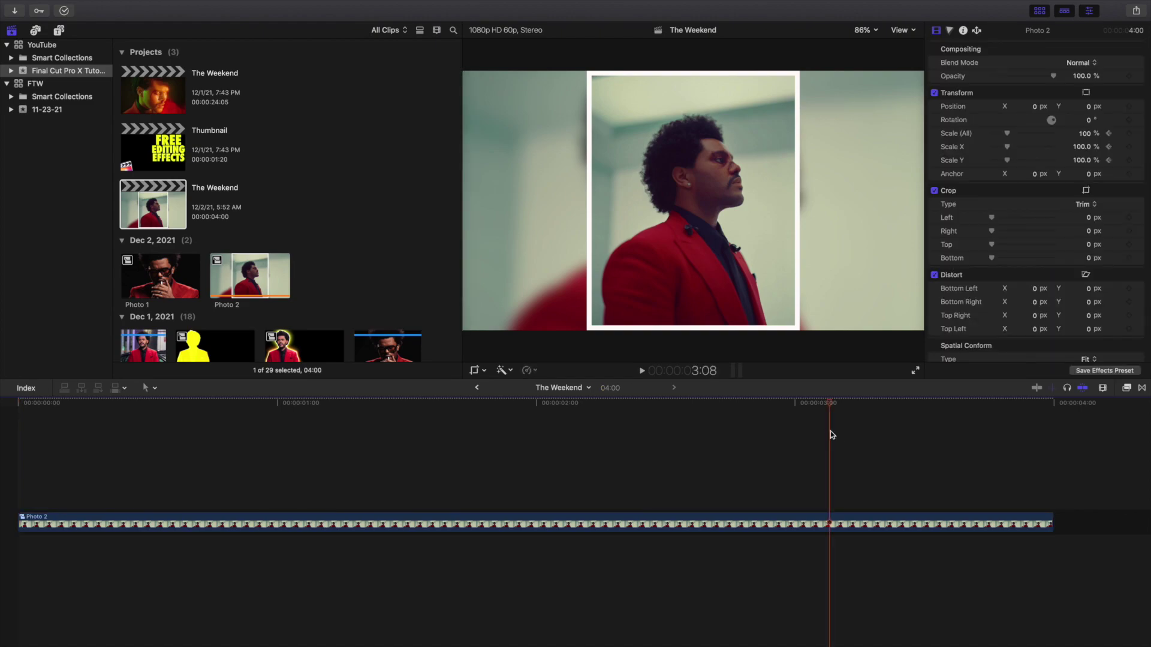
{"action": "left_click", "coordinate": [839, 523]}
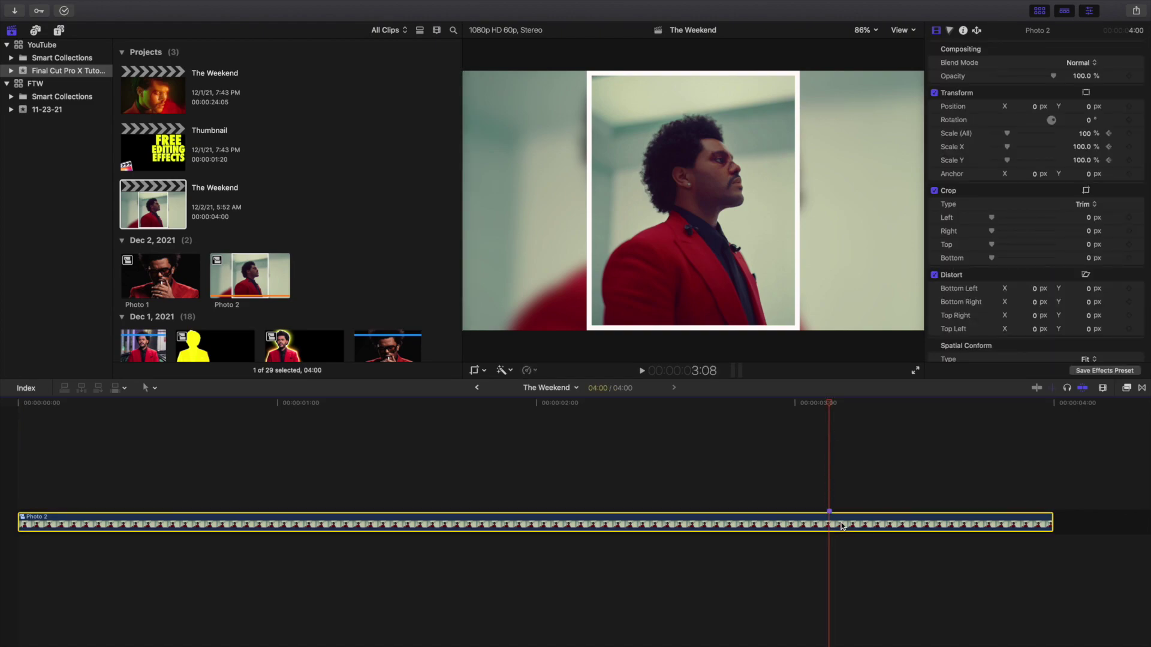
{"action": "left_click_drag", "start_coordinate": [1096, 137], "coordinate": [1115, 133]}
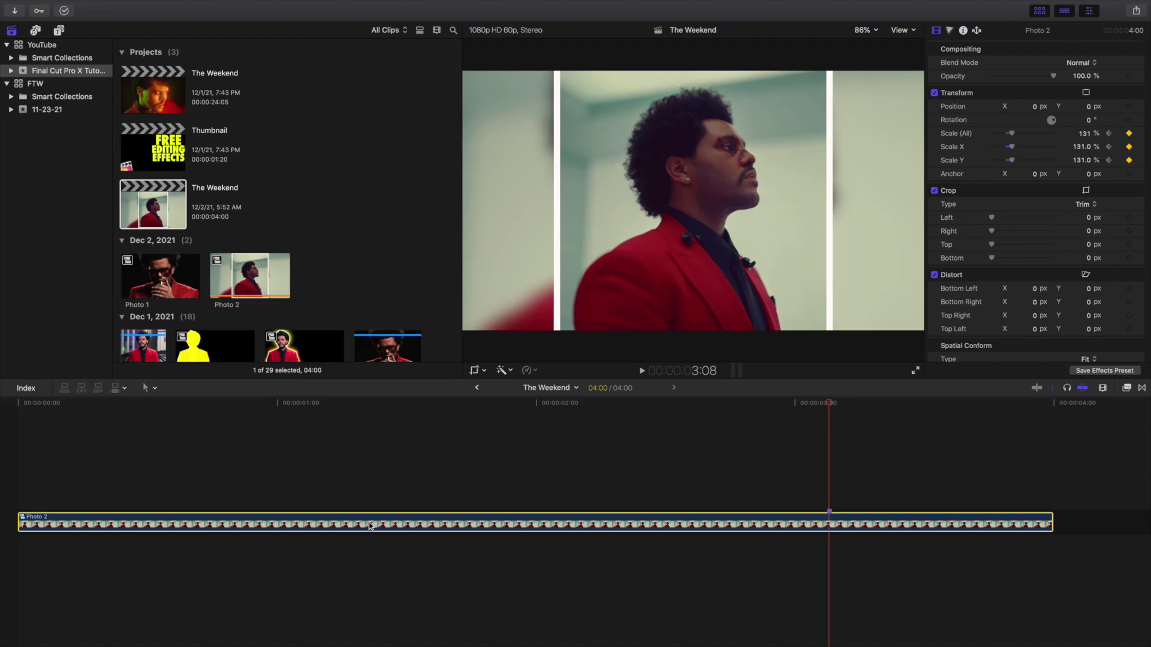
{"action": "left_click", "coordinate": [15, 477]}
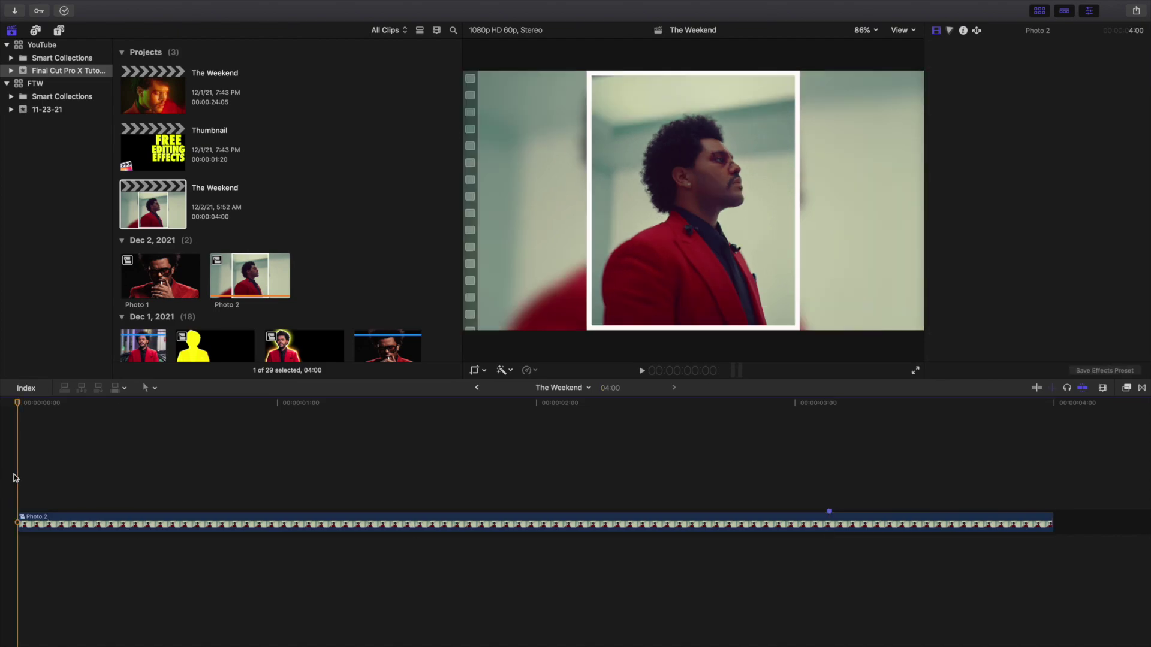
Preview Photo 2's push-in and return to the start.
{"action": "key", "text": "space"}
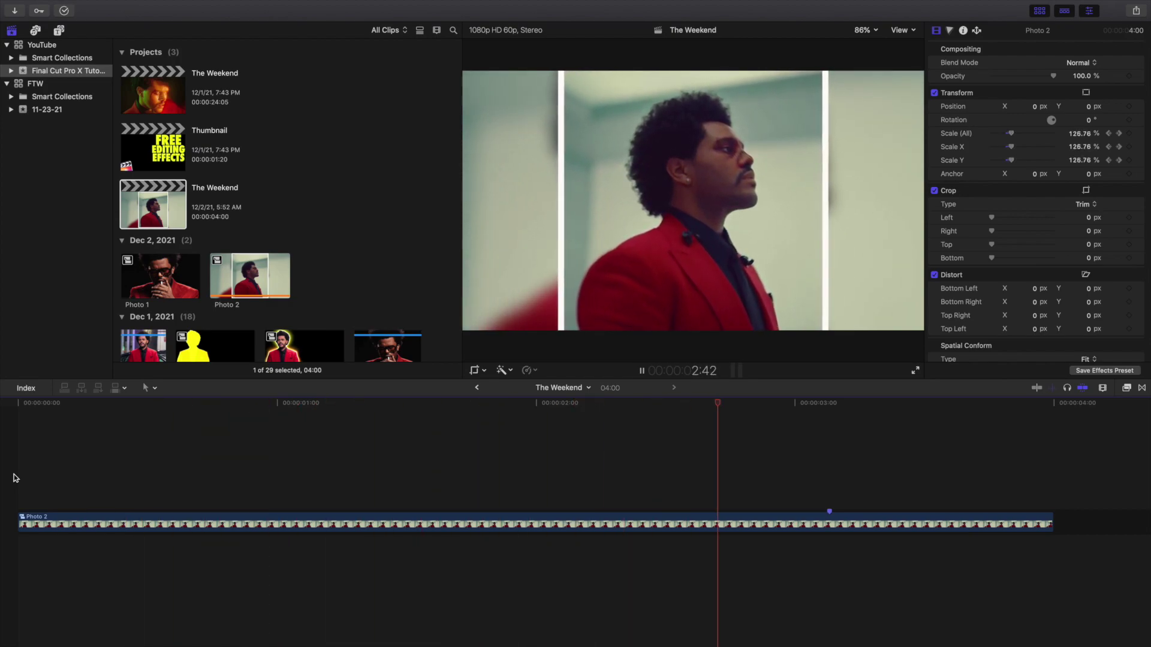
{"action": "key", "text": "space"}
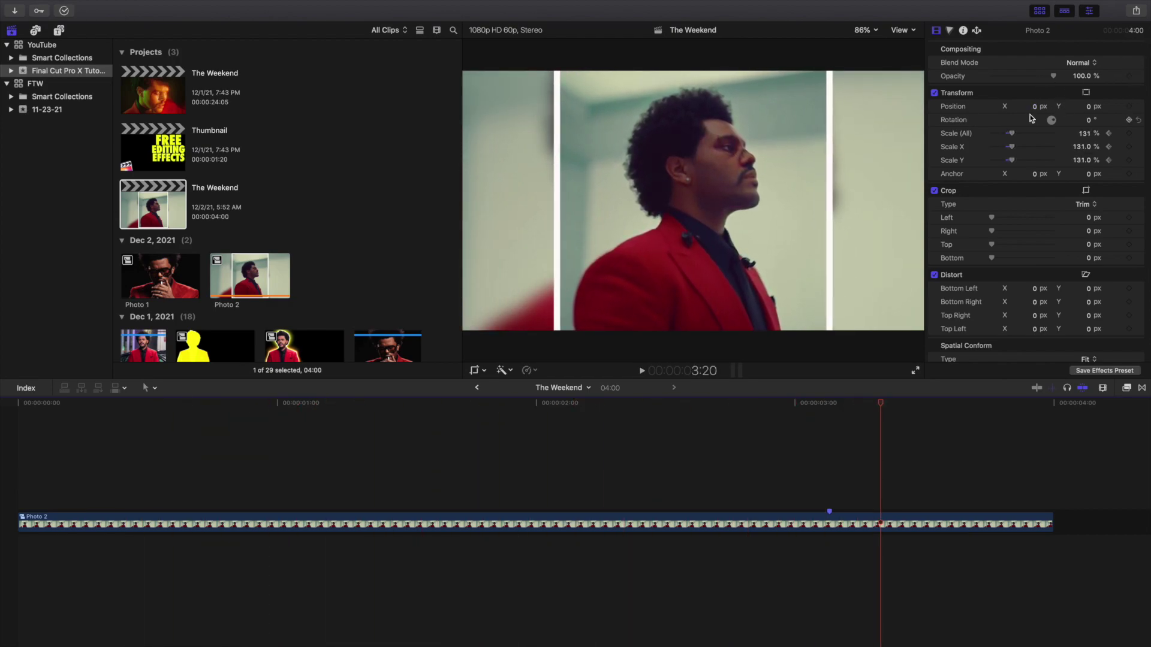
{"action": "key", "text": "Home"}
Keyframe Photo 2's position from 0 at the start to X 100 px at 2:51.
{"action": "left_click", "coordinate": [59, 523]}
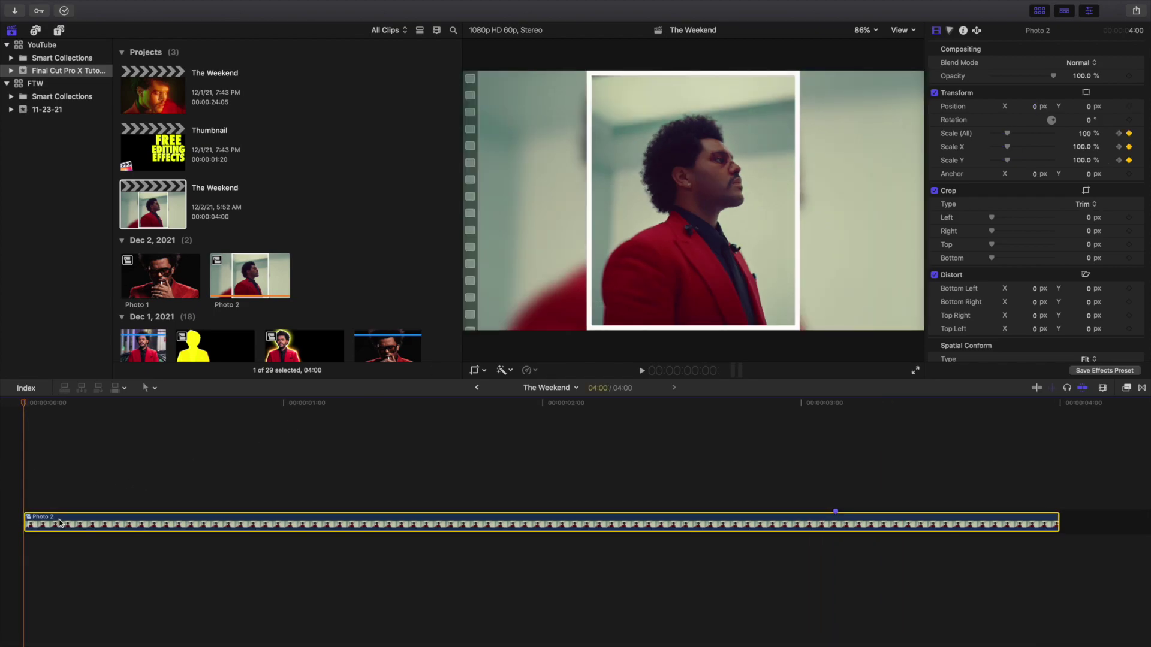
{"action": "left_click", "coordinate": [1129, 108]}
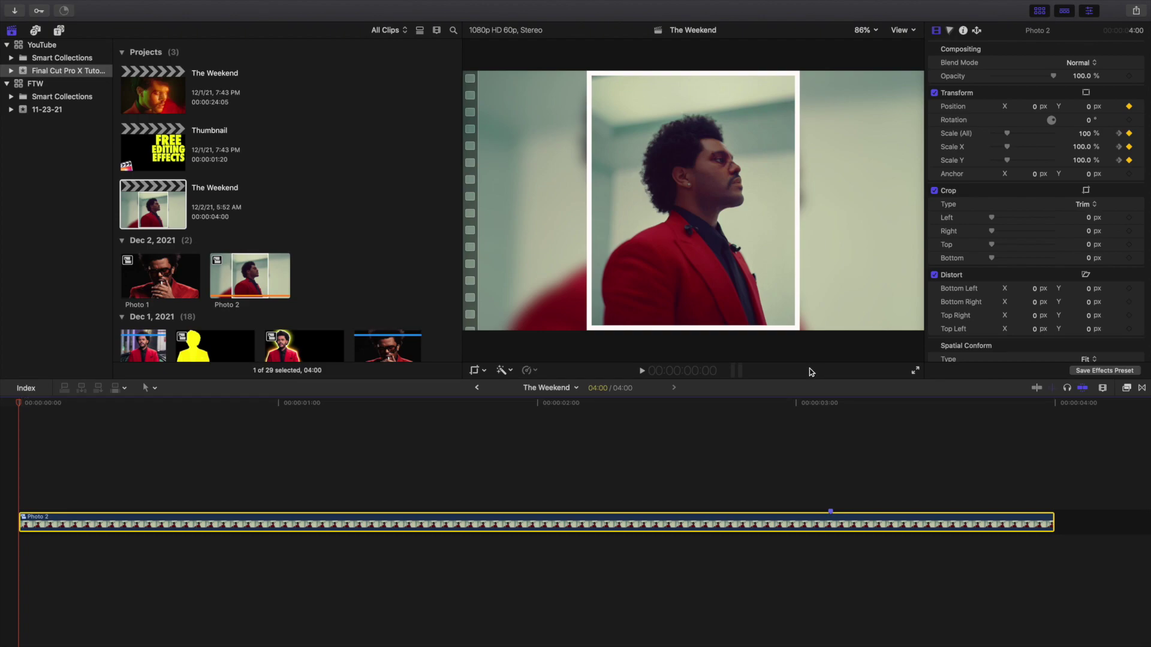
{"action": "left_click", "coordinate": [760, 490]}
{"action": "left_click", "coordinate": [759, 514]}
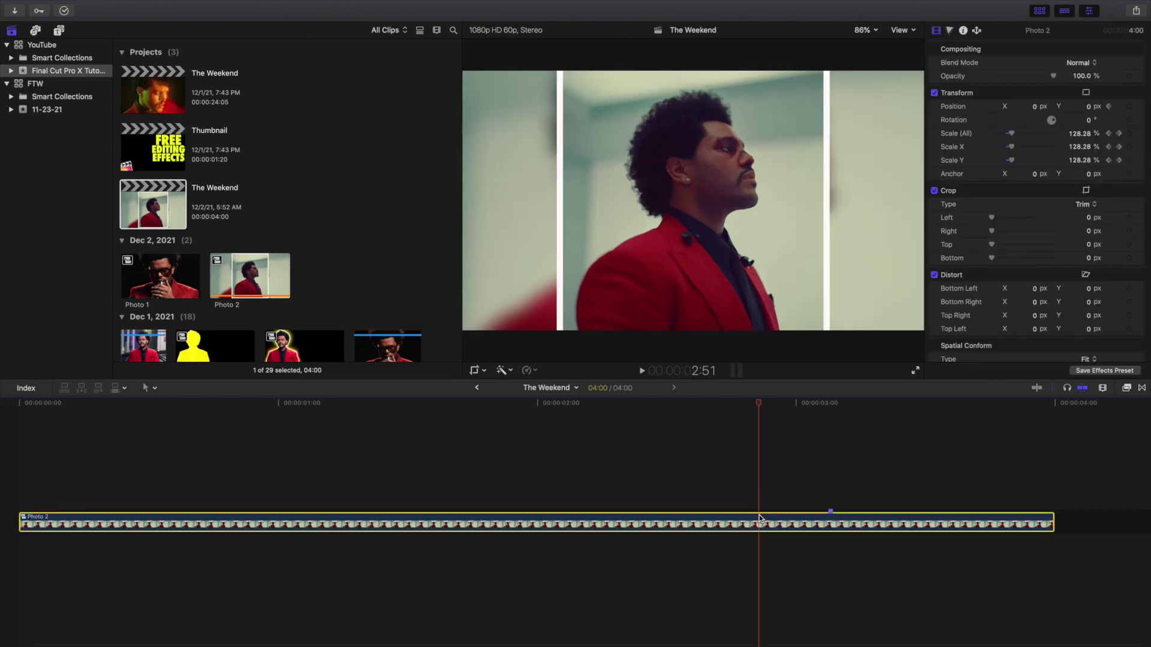
{"action": "key", "text": "alt+k"}
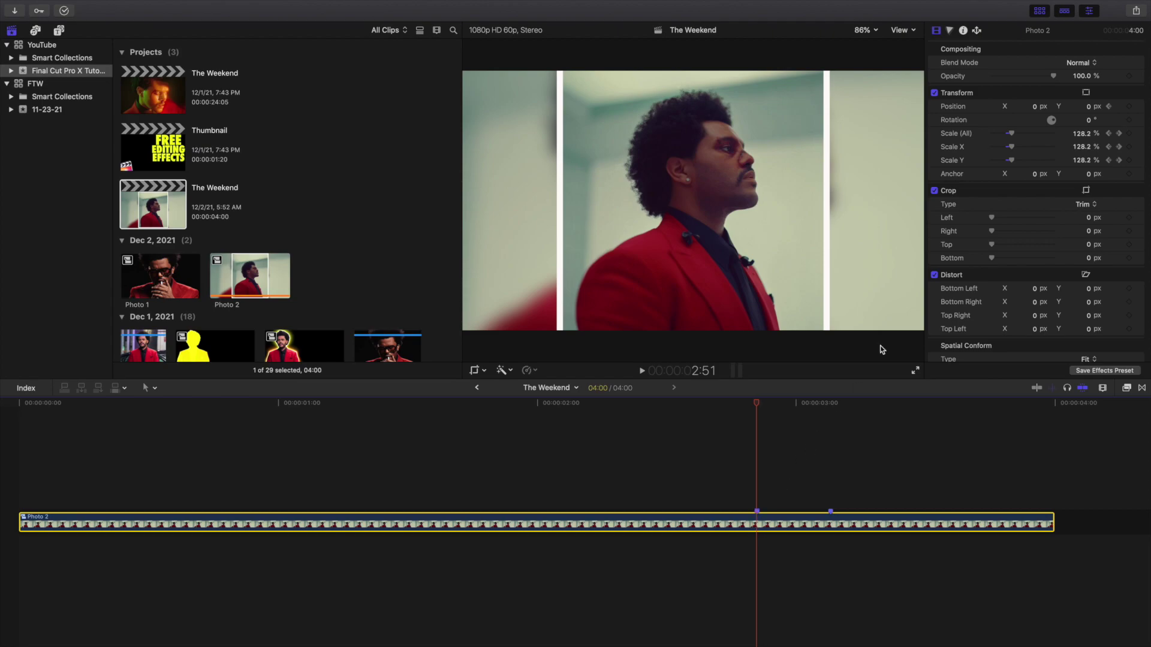
{"action": "left_click", "coordinate": [1035, 108]}
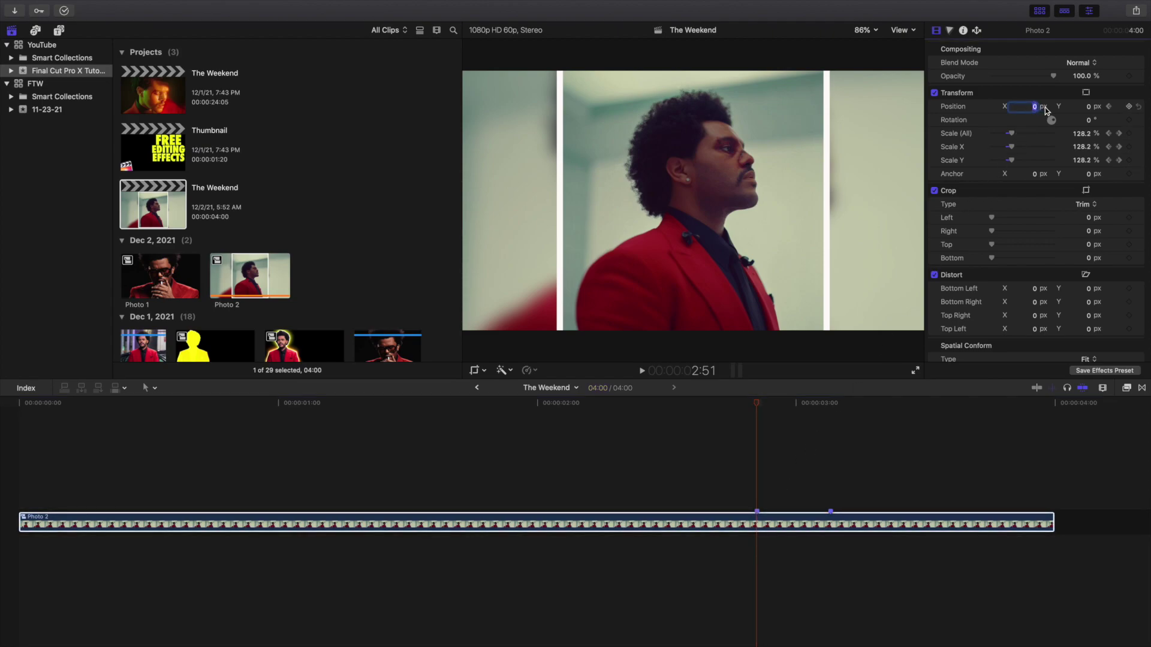
{"action": "type", "text": "100"}
{"action": "key", "text": "Return"}
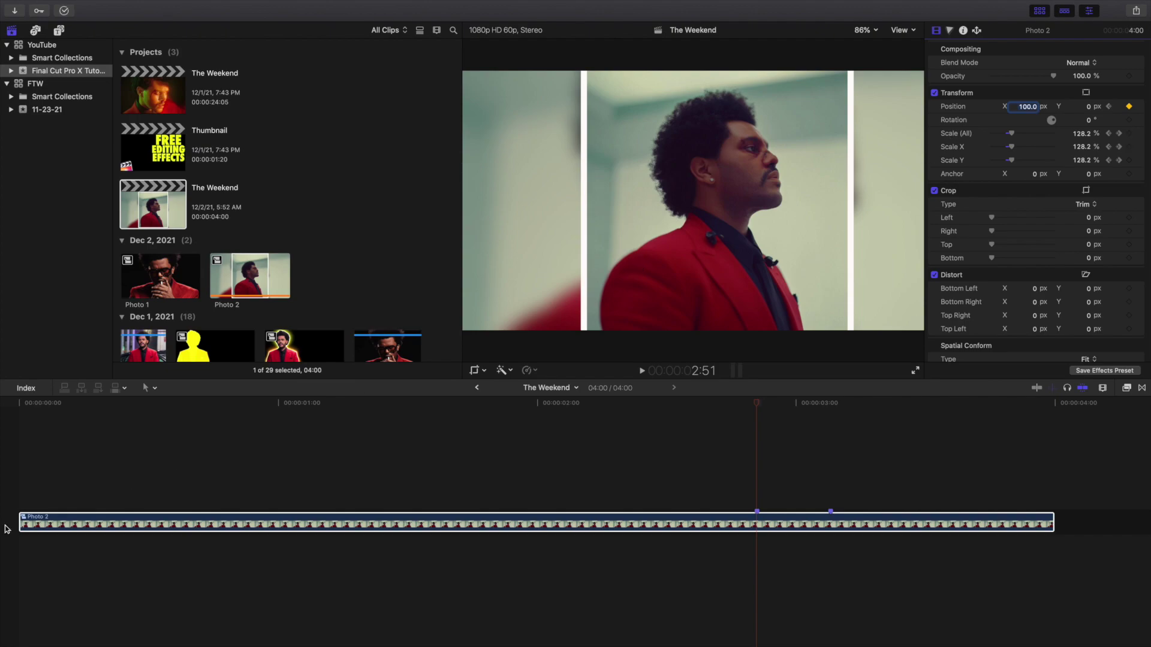
Play back the combined zoom and sideways drift from the start.
{"action": "left_click", "coordinate": [18, 485]}
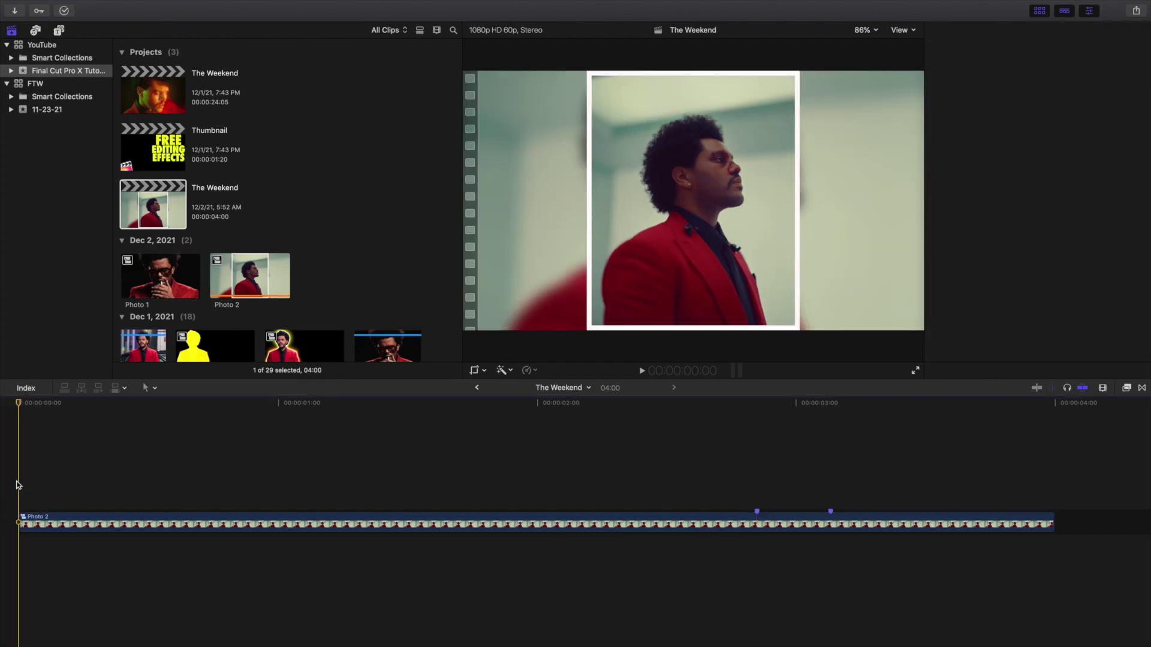
{"action": "key", "text": "space"}
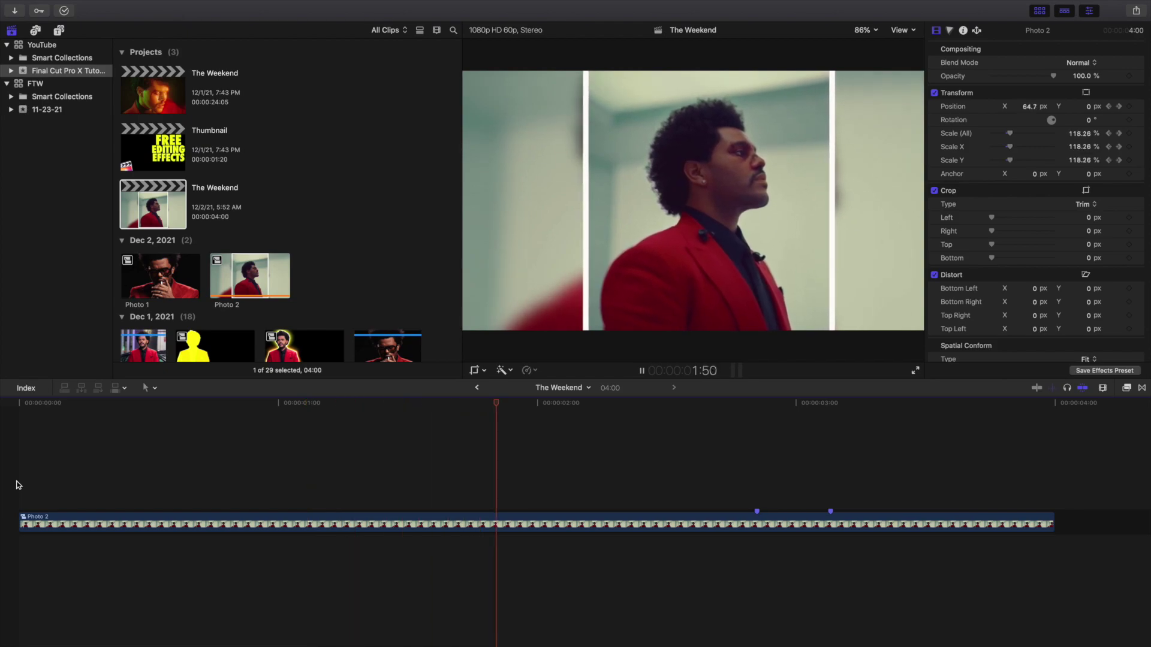
{"action": "key", "text": "space"}
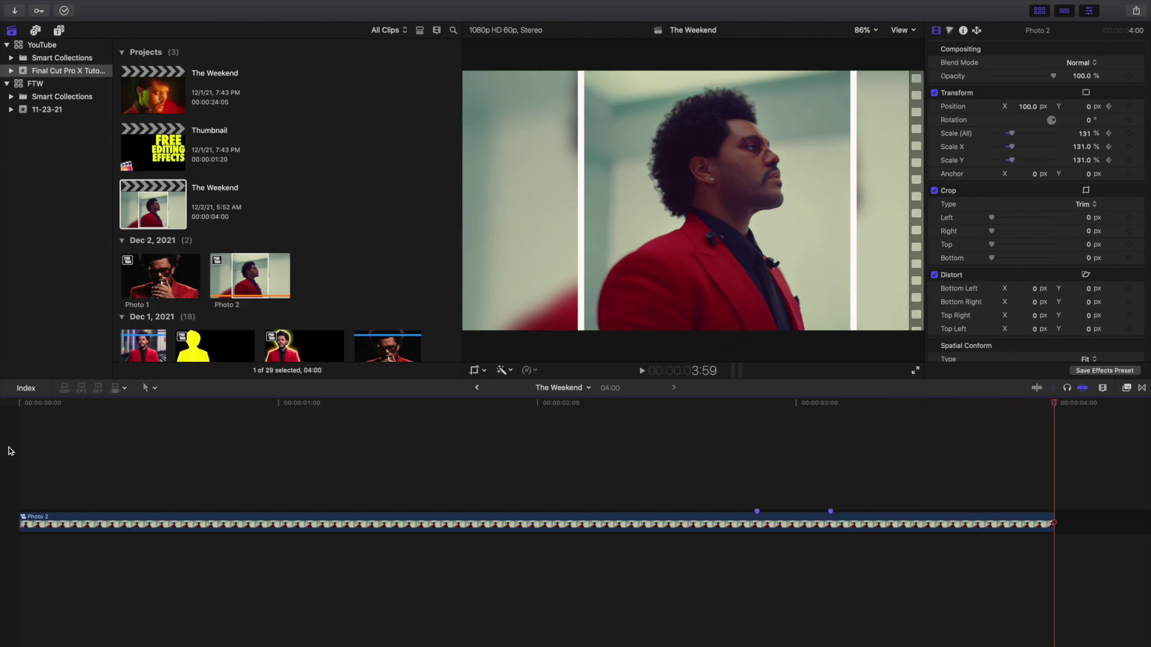
{"action": "key", "text": "Home"}
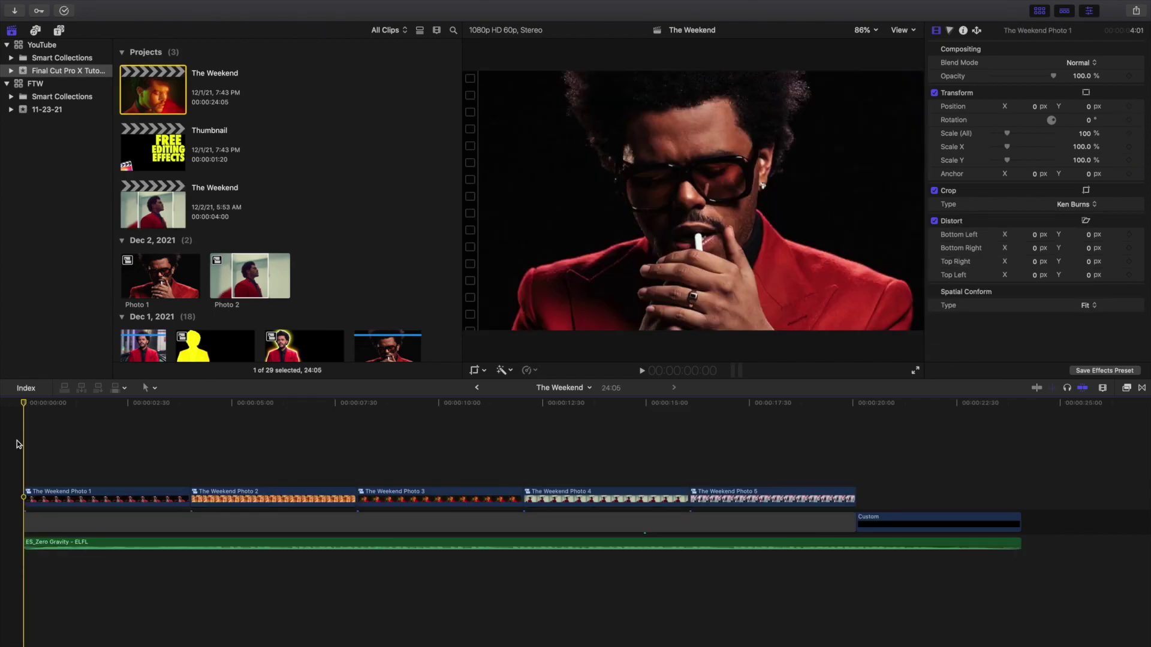
Play the full The Weekend slideshow with its five photos and ES_Zero Gravity music.
{"action": "key", "text": "space"}
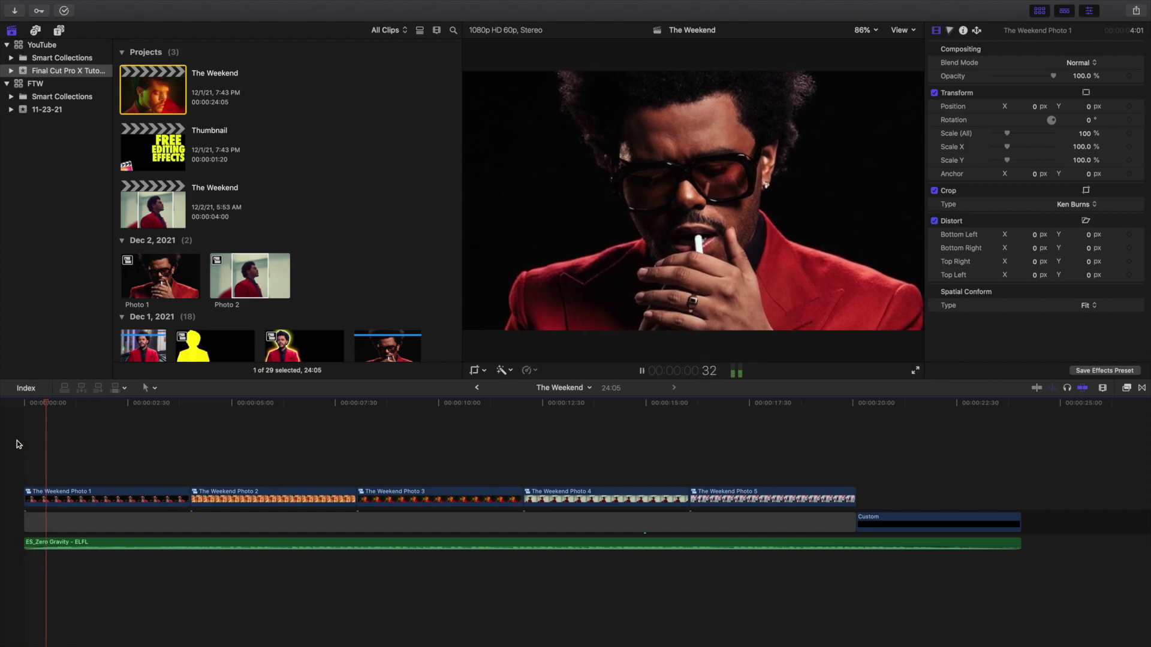